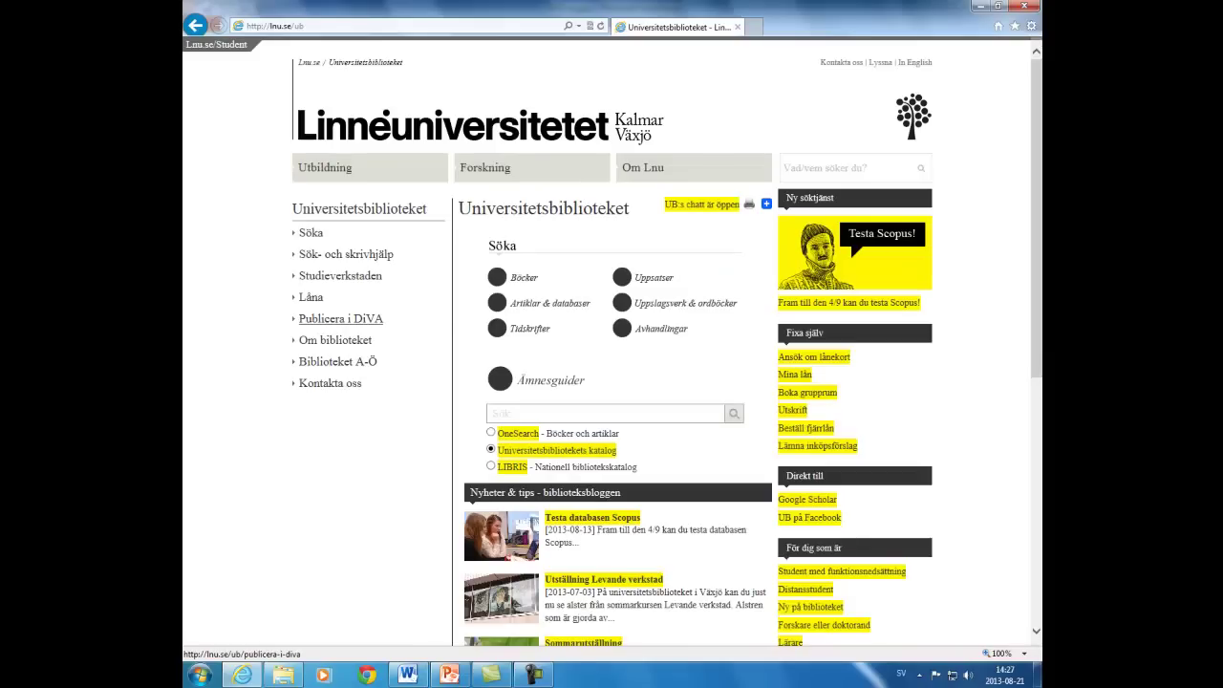
Open the university library's Publicera i DiVA page, log in to the university account, and continue to the publication registration form
click(340, 318)
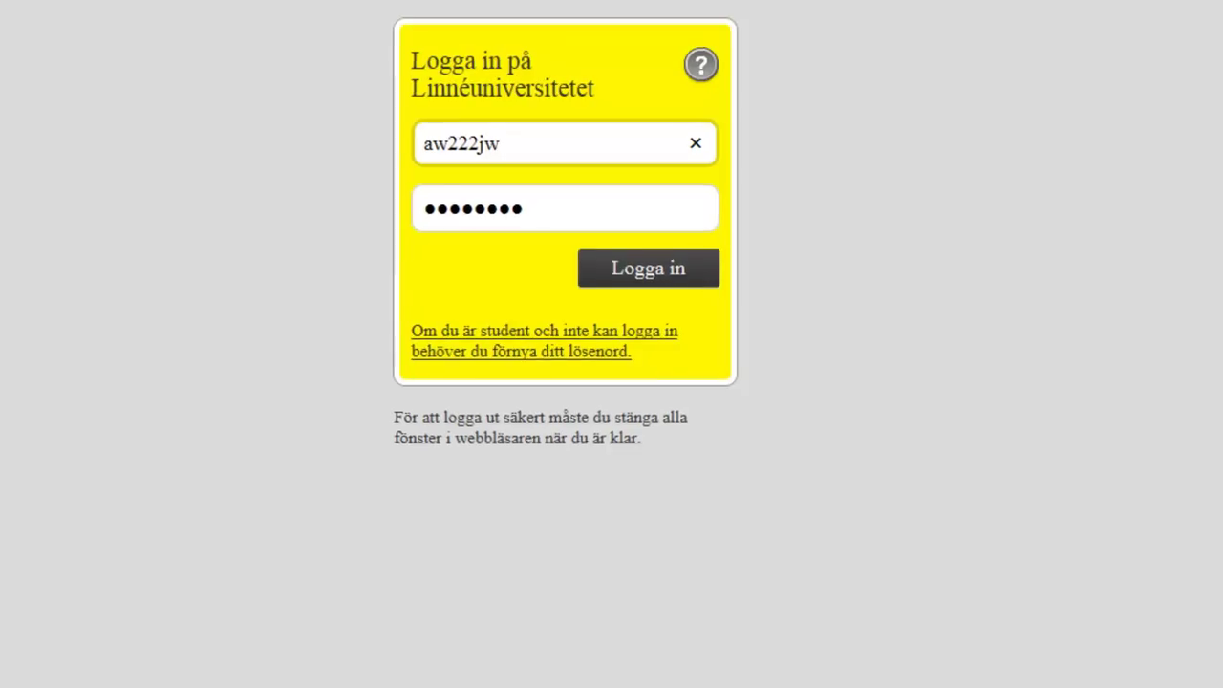
click(647, 269)
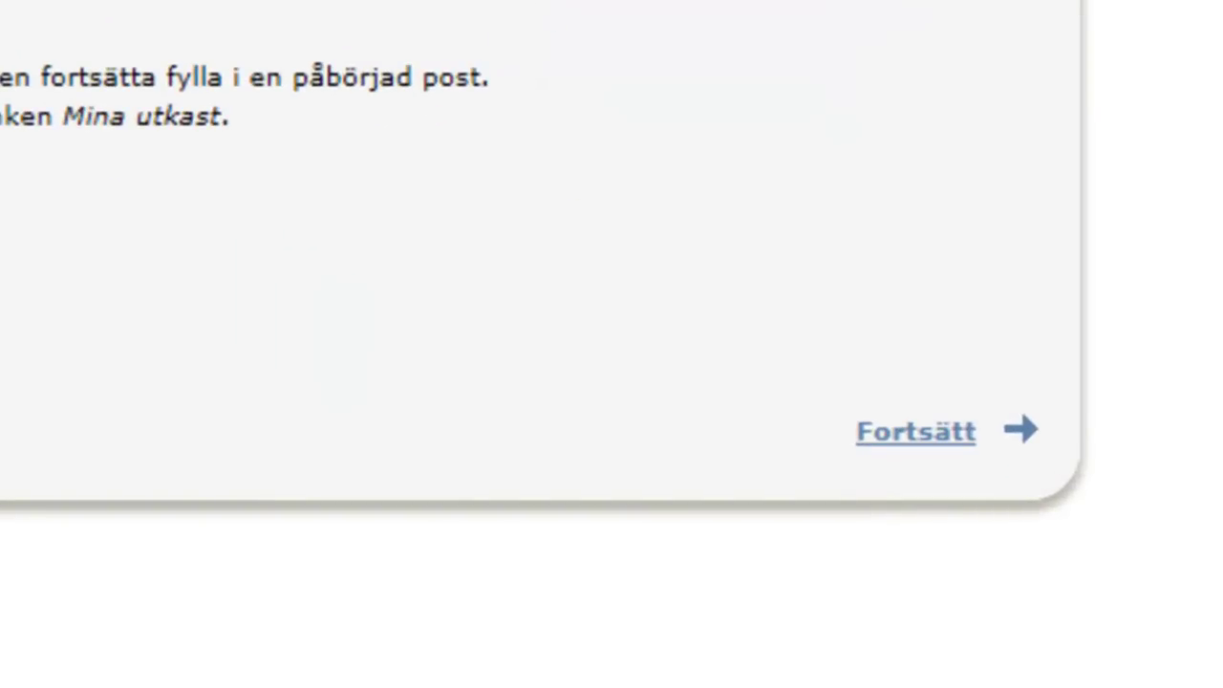
click(915, 431)
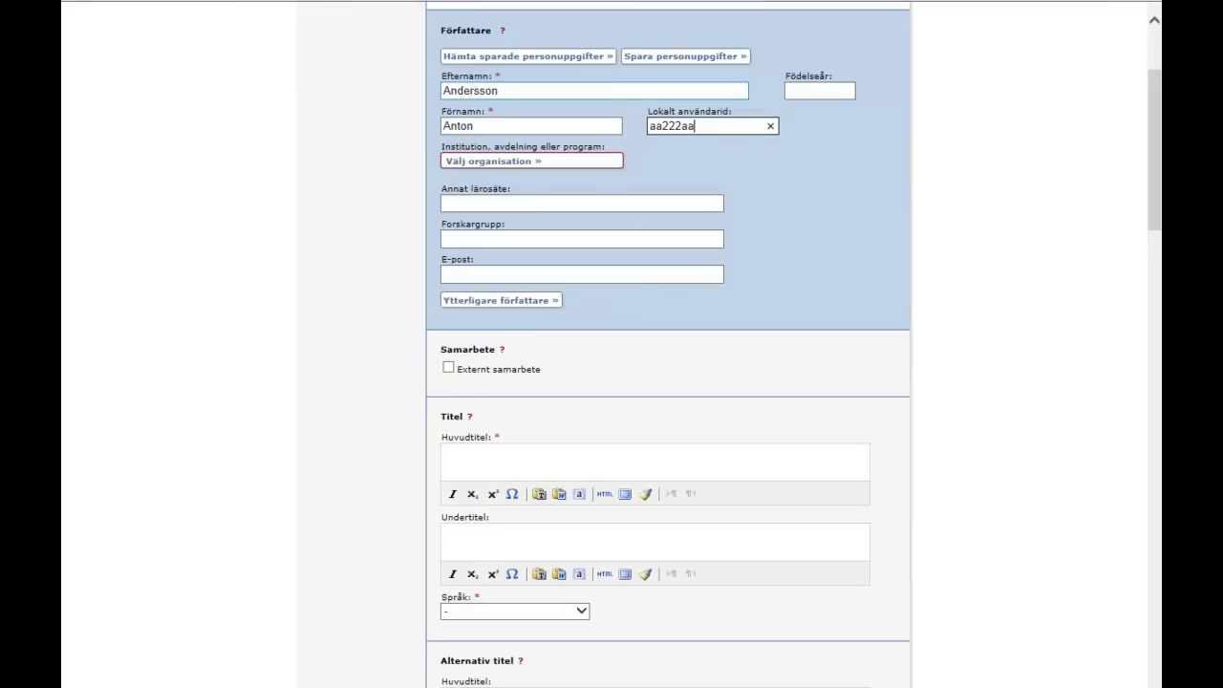
drag(499, 91, 441, 125)
drag(695, 125, 649, 125)
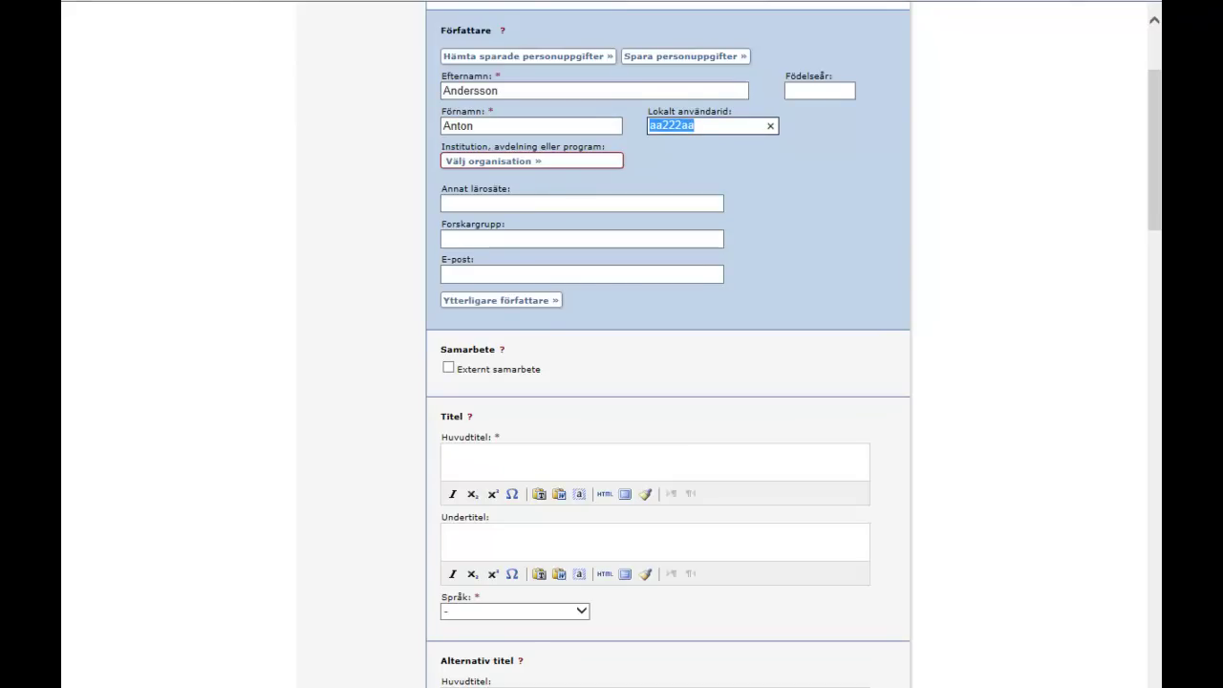
Search for Institutionen för organisation och entreprenörskap, assign it as the author's organisation, and remove it again
key(Tab)
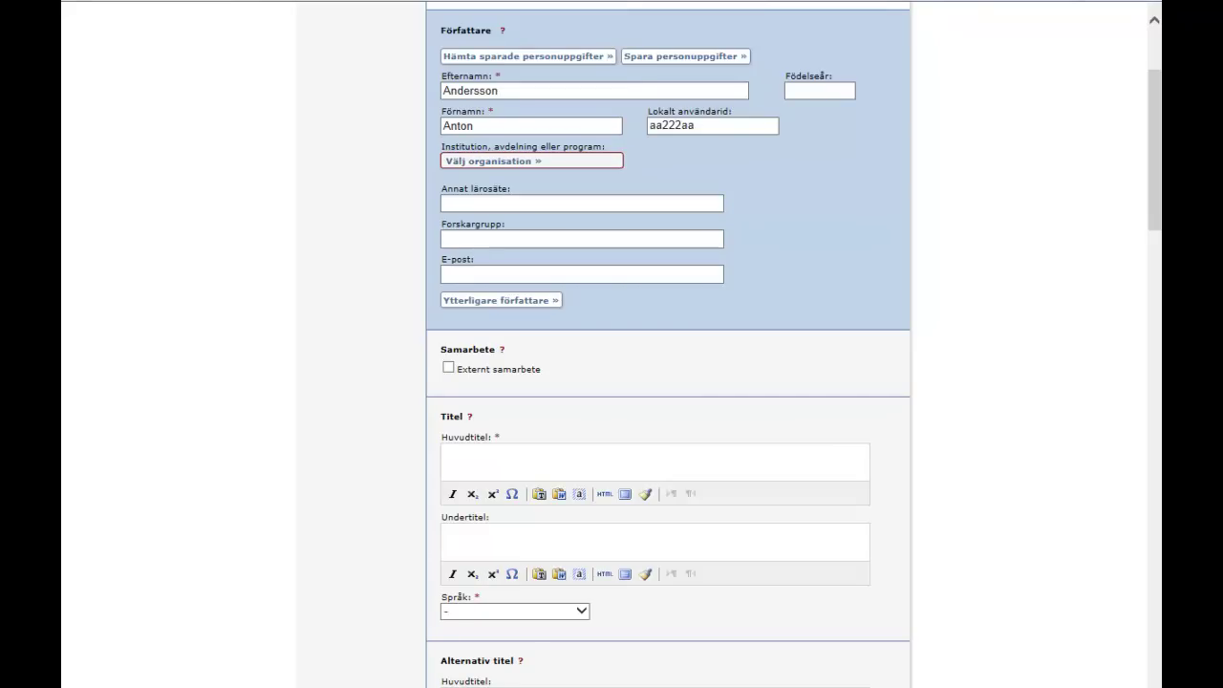
key(Return)
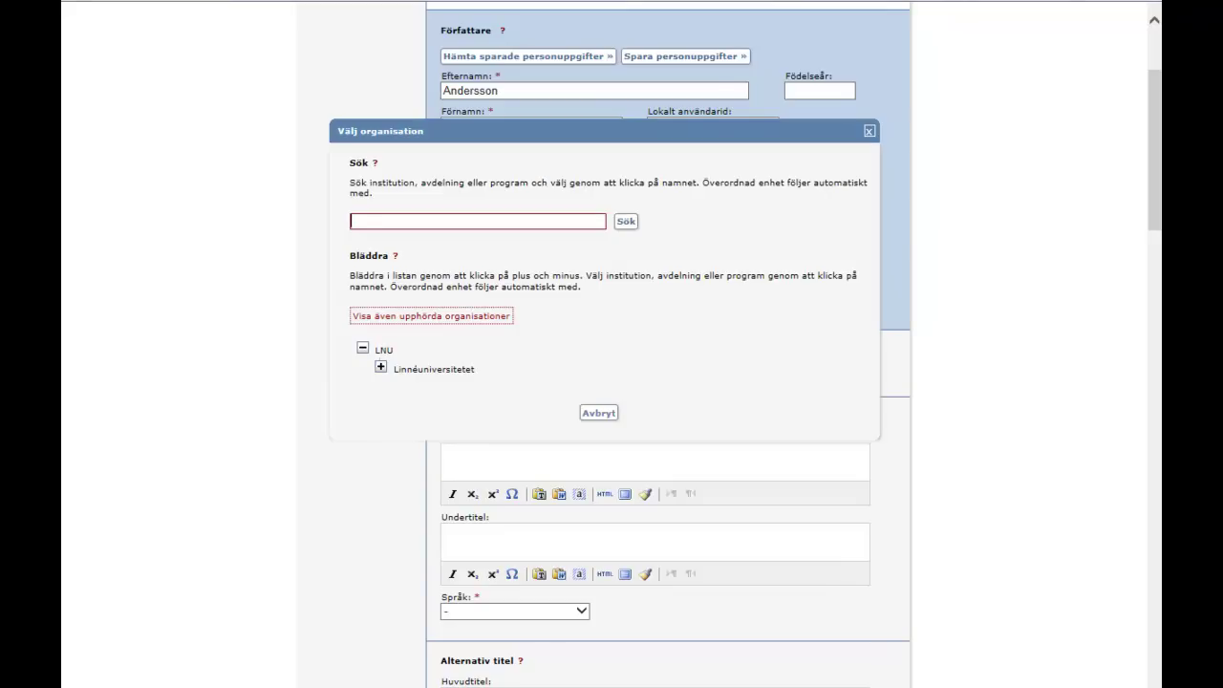
text(Institutionen för organisation och entreprenörskap)
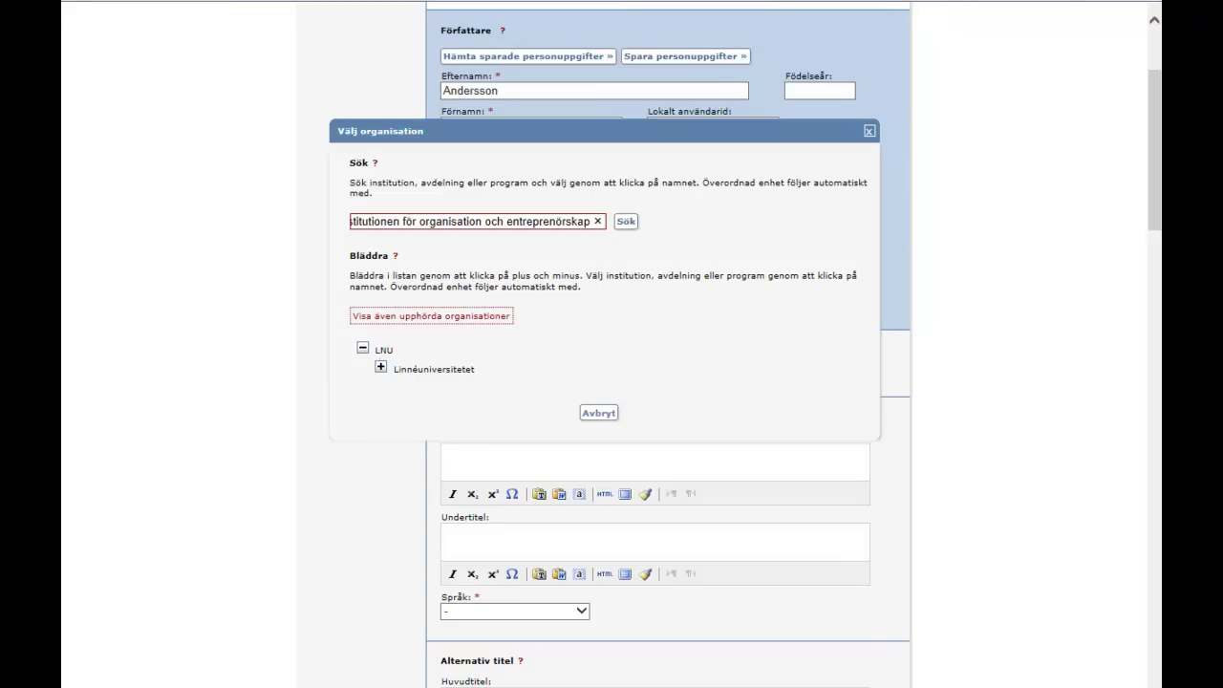
key(Return)
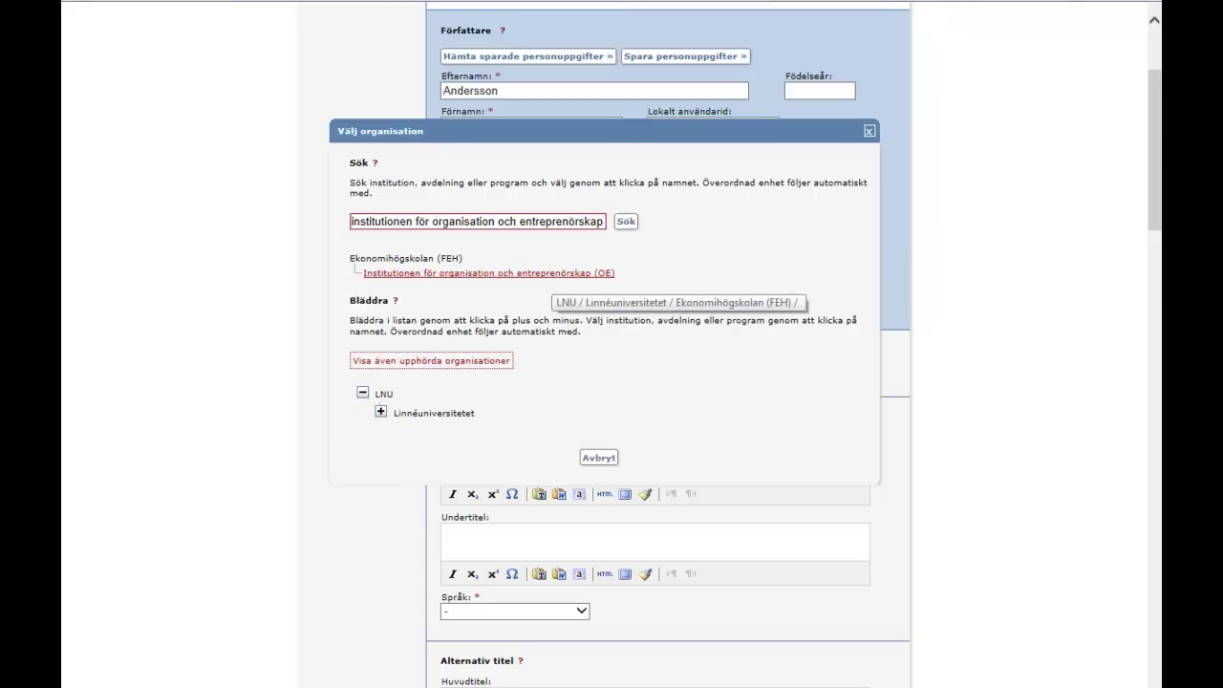
click(549, 274)
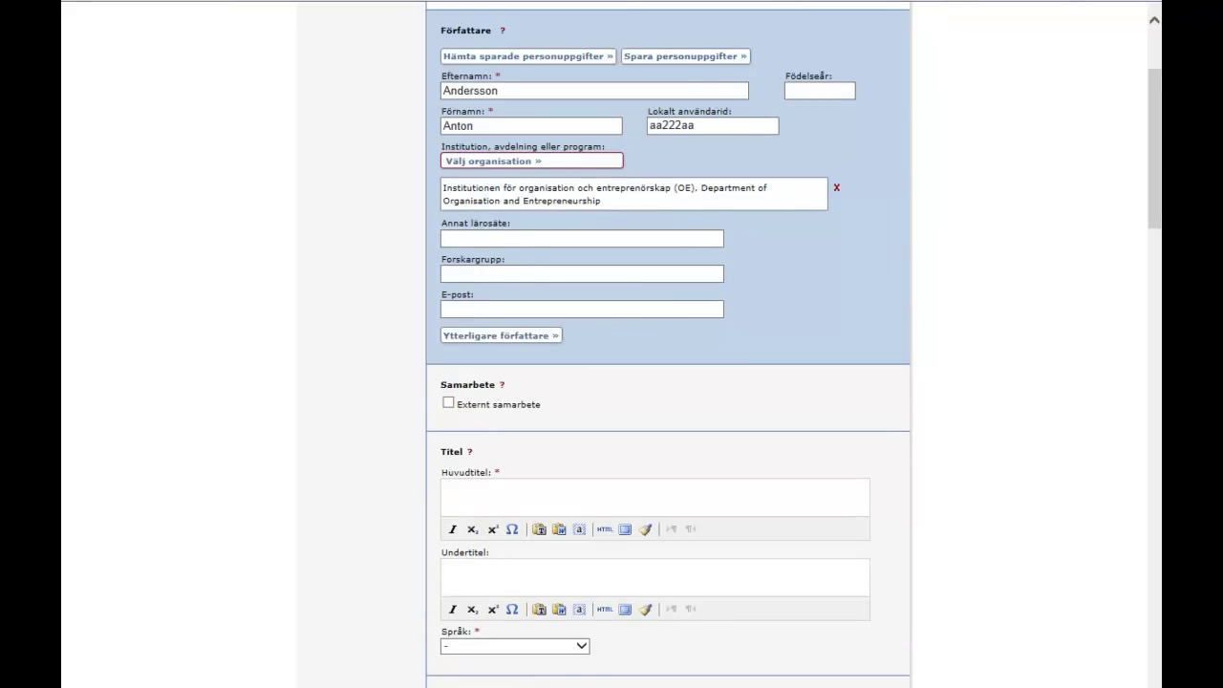
click(836, 188)
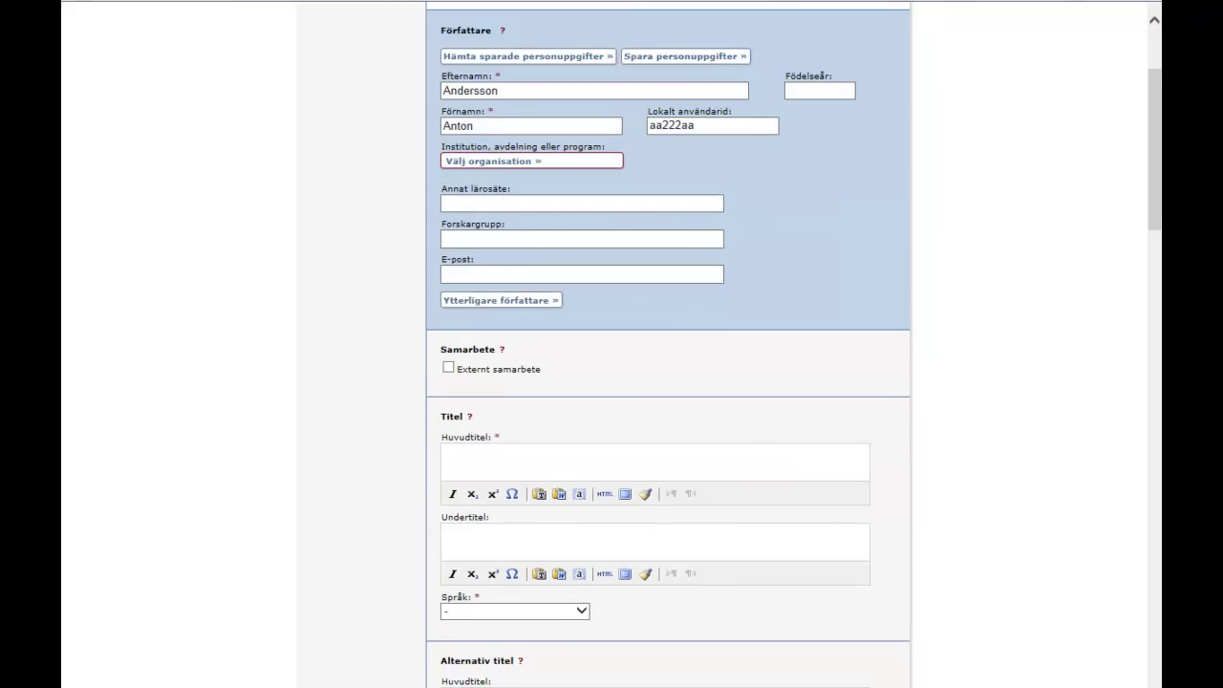
Browse the organisation tree under Ekonomihögskolan (FEH) and choose Institutionen för organisation och entreprenörskap (OE) for the author
click(492, 161)
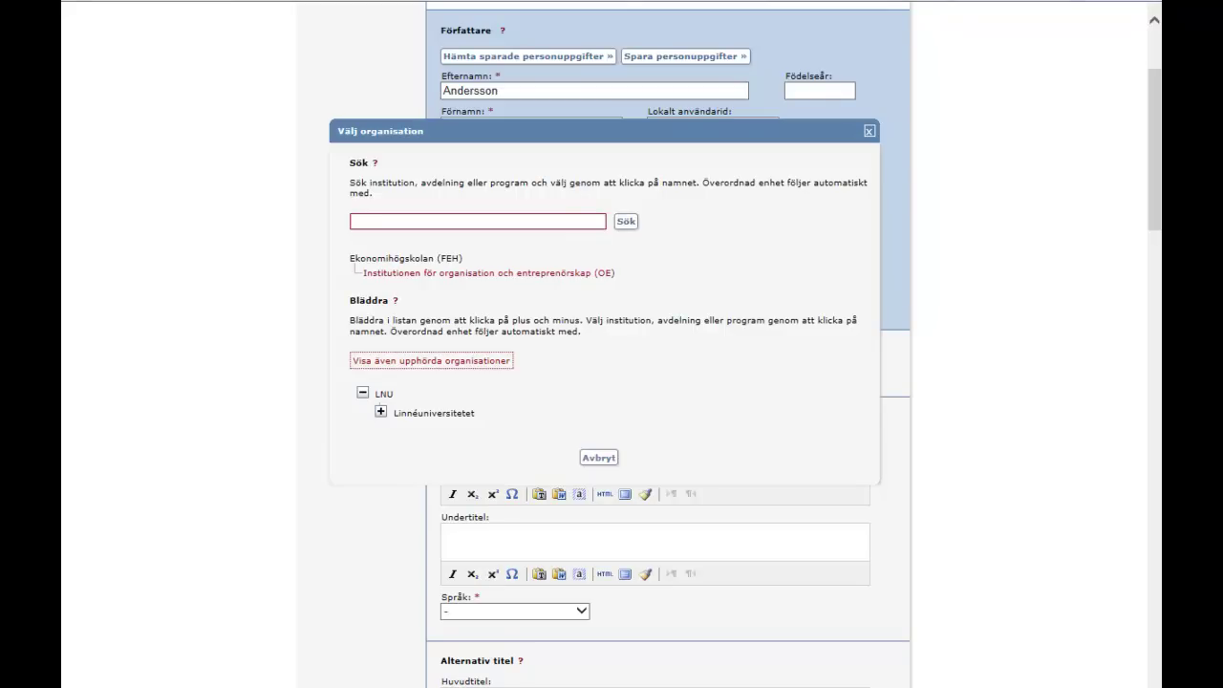
click(380, 412)
click(399, 431)
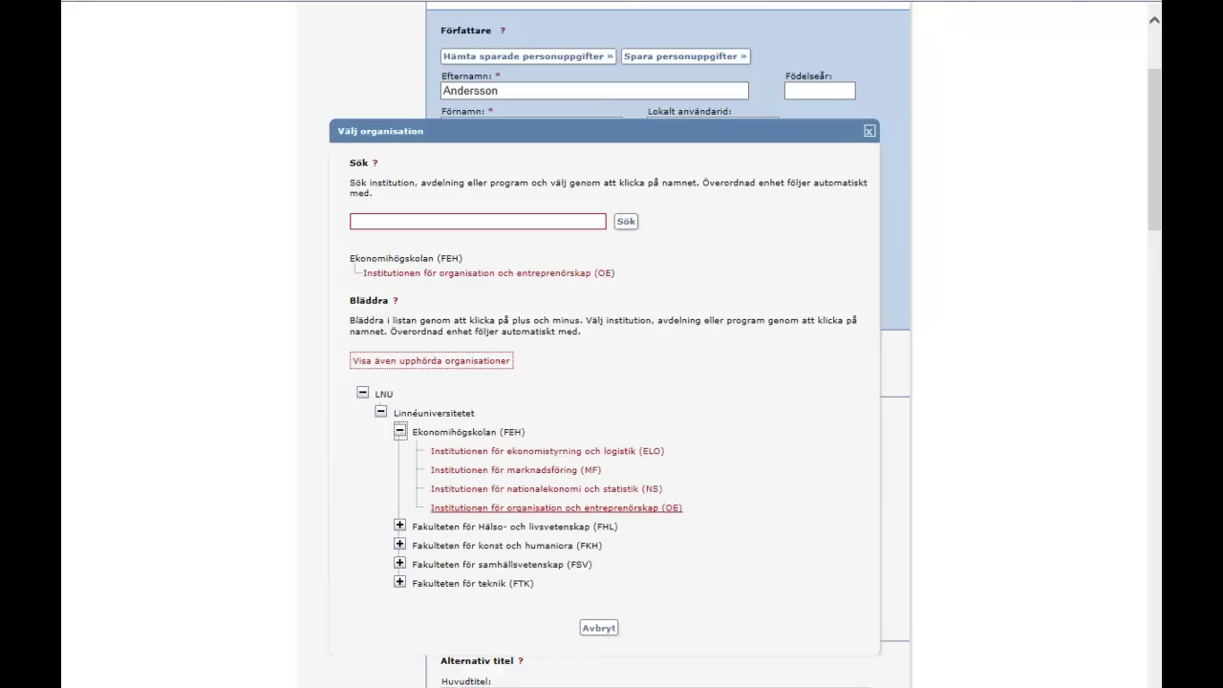
click(556, 507)
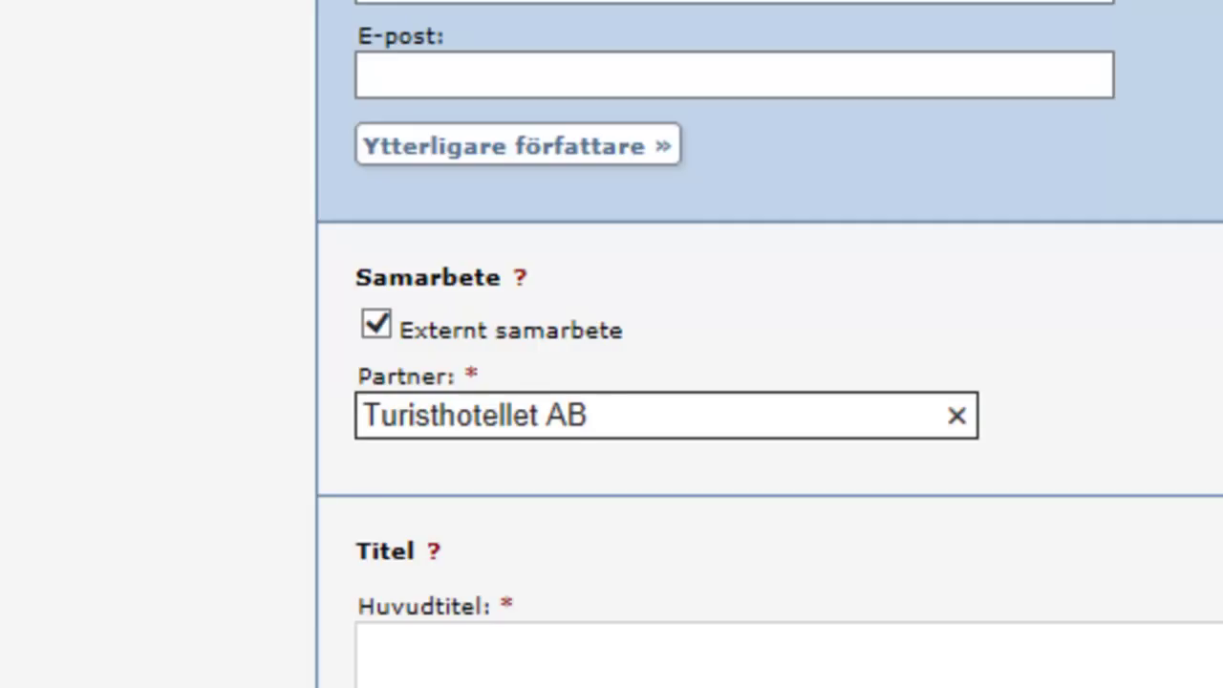
key(ctrl+a)
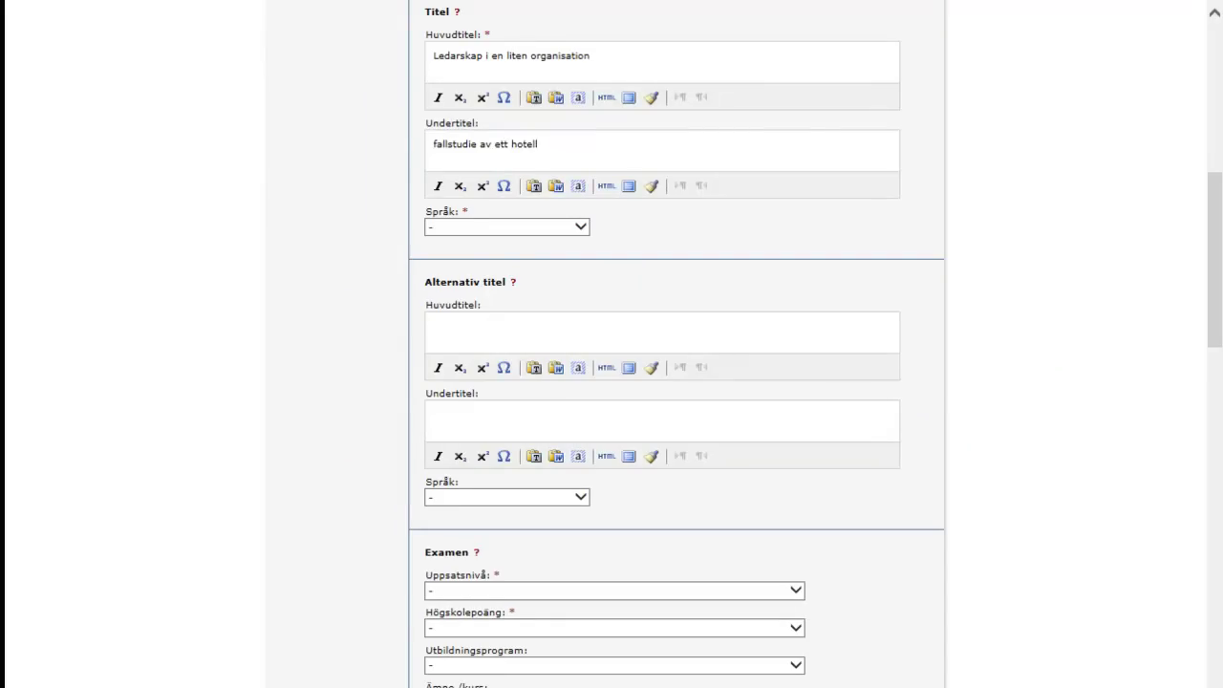
drag(590, 55, 433, 55)
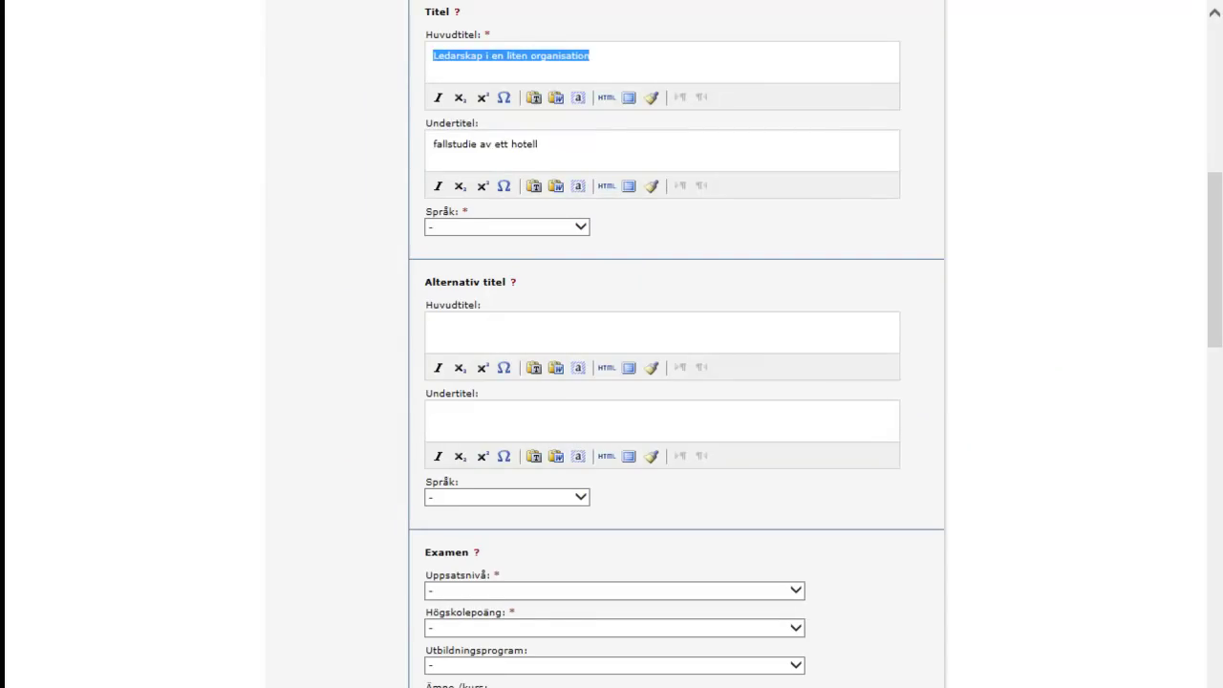
drag(538, 143, 432, 143)
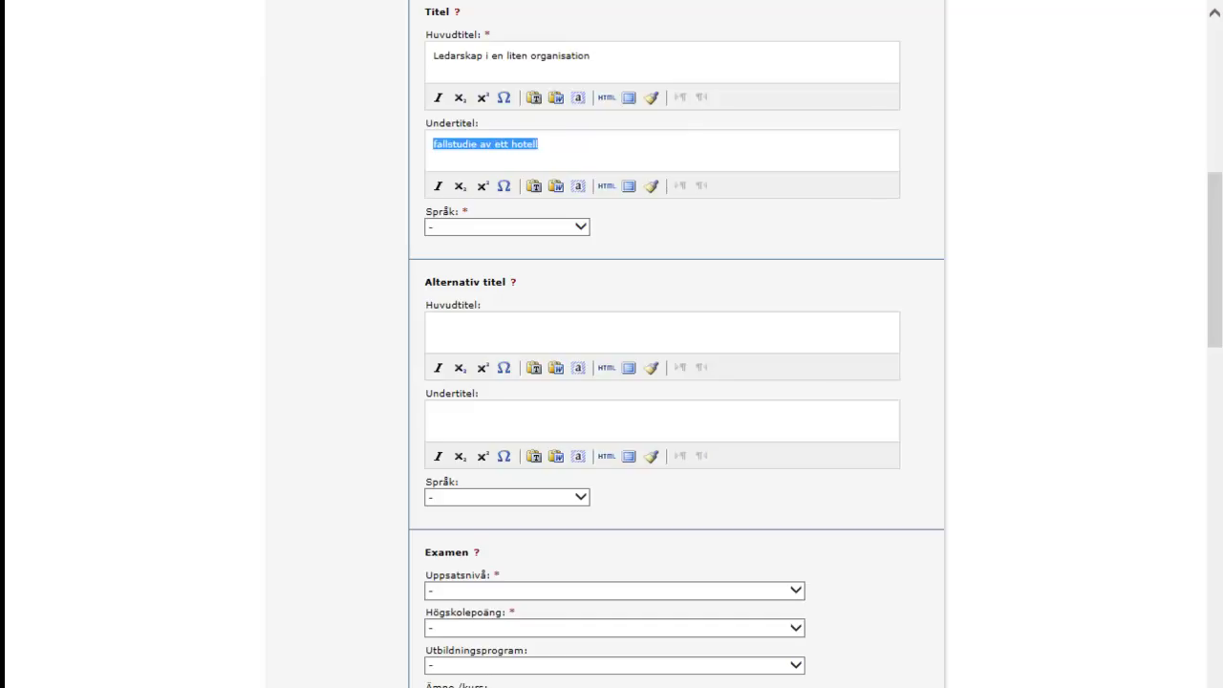
Set the language of the thesis's main title and subtitle to Svenska
key(Tab)
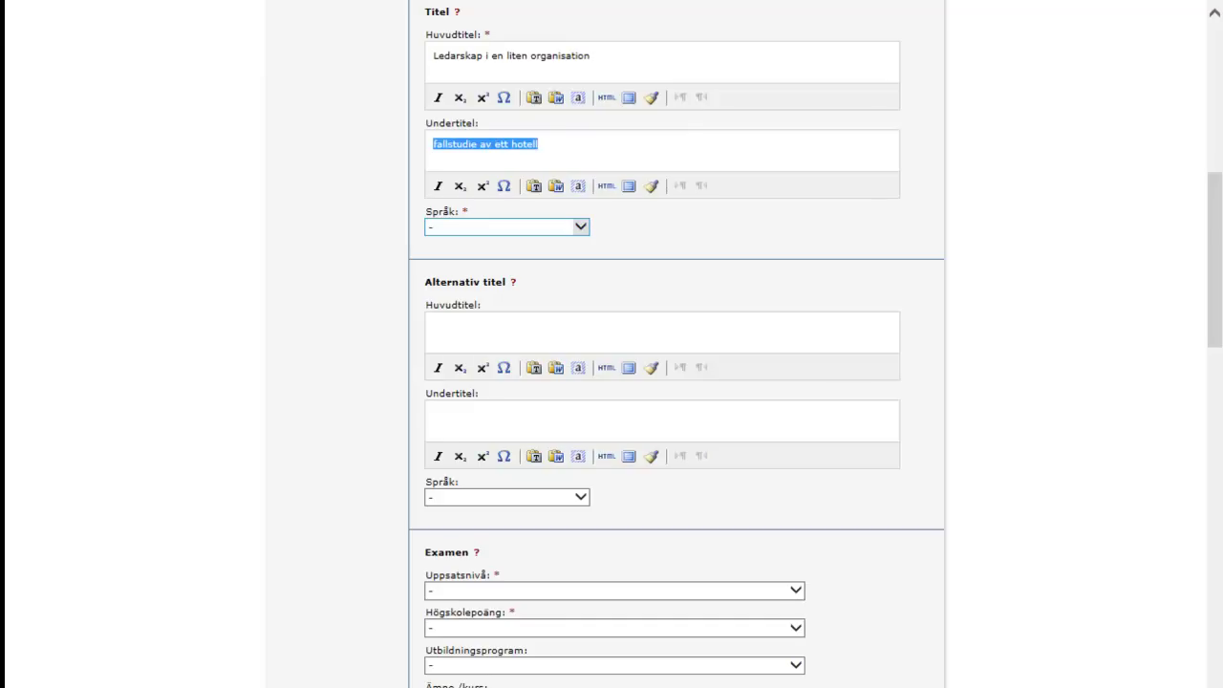
key(alt+Down)
key(Down)
key(Down)
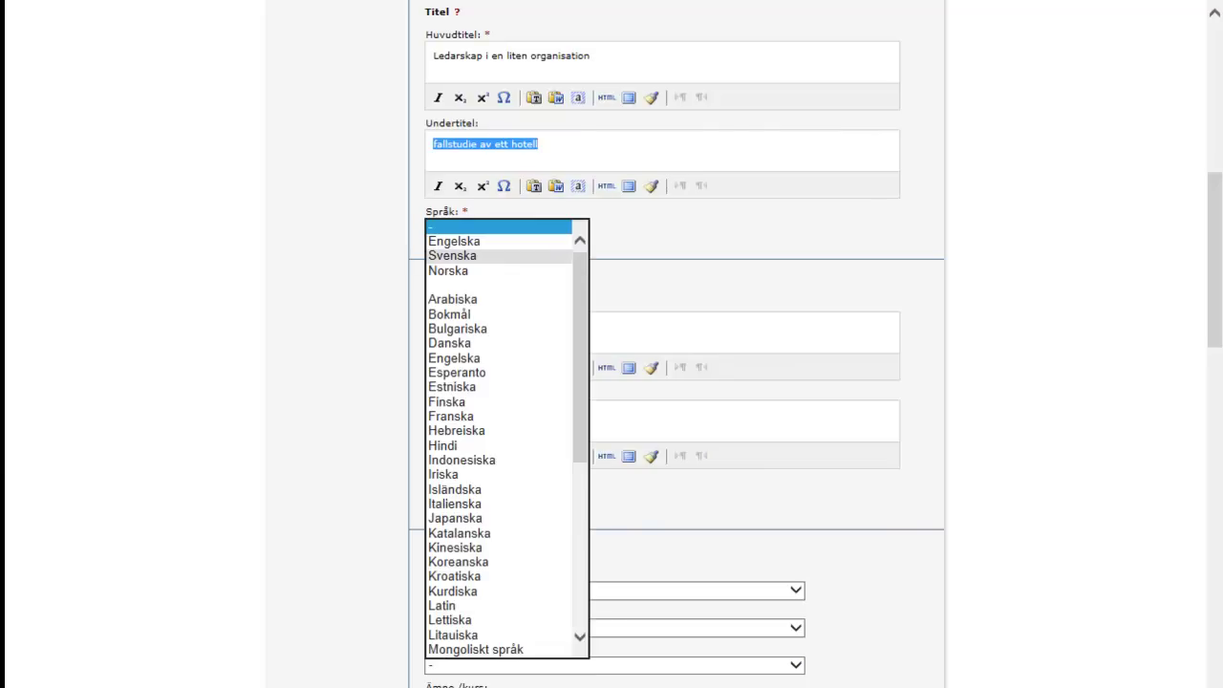
key(Return)
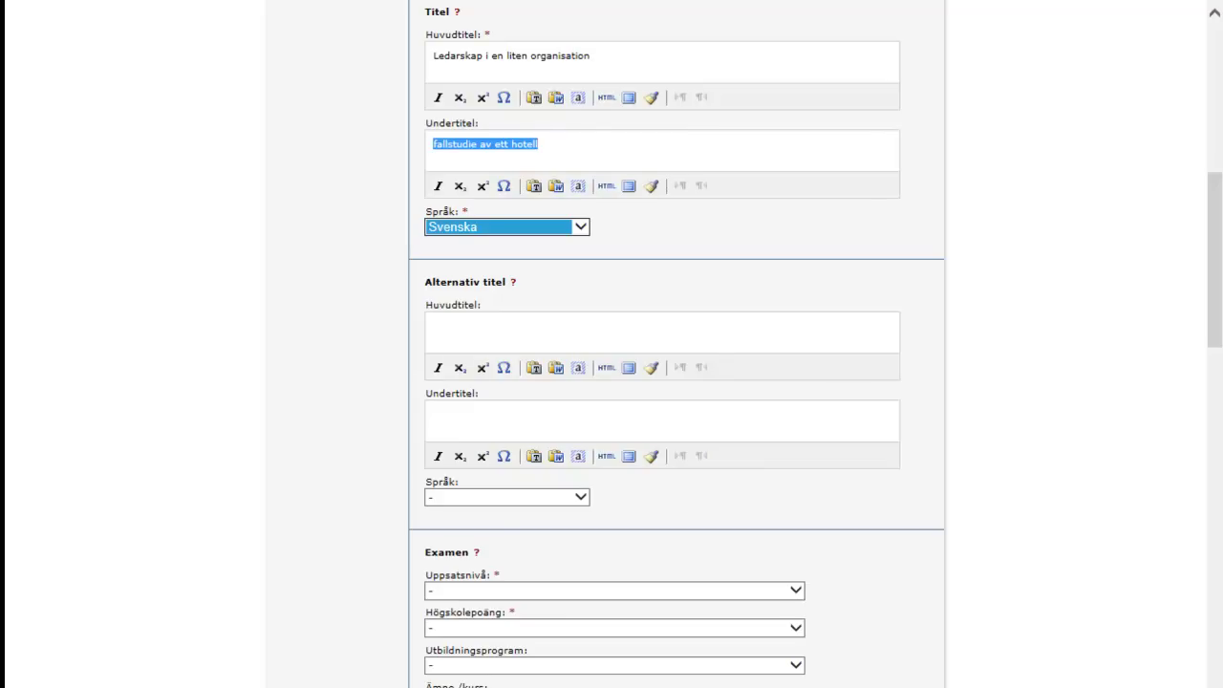
Set the thesis level to Självständigt arbete på grundnivå (kandidatexamen) and the higher education credits to 15 hp
scroll(611, 344, down, 5)
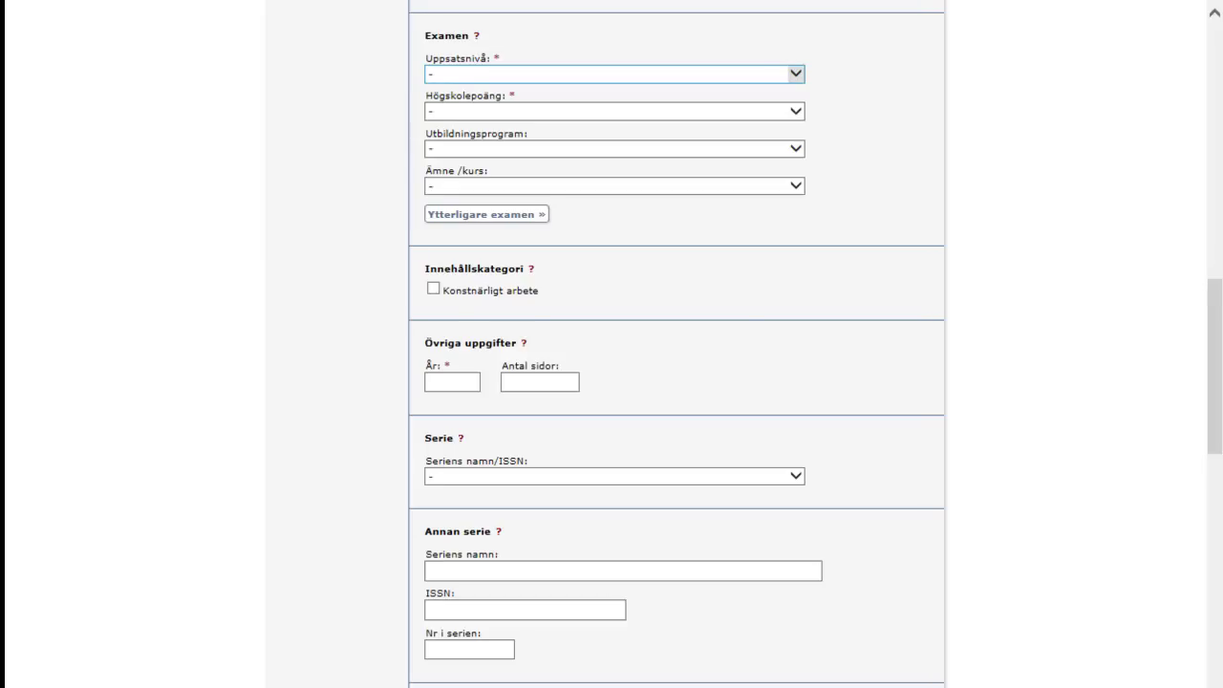
click(795, 73)
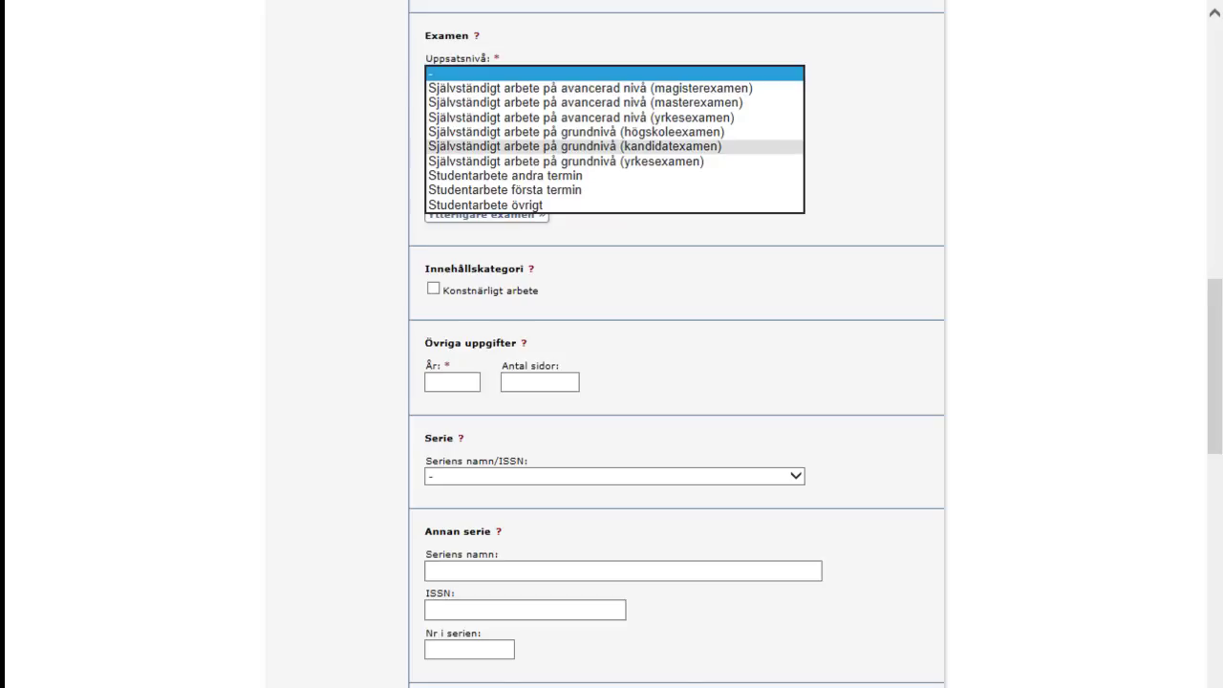
click(574, 146)
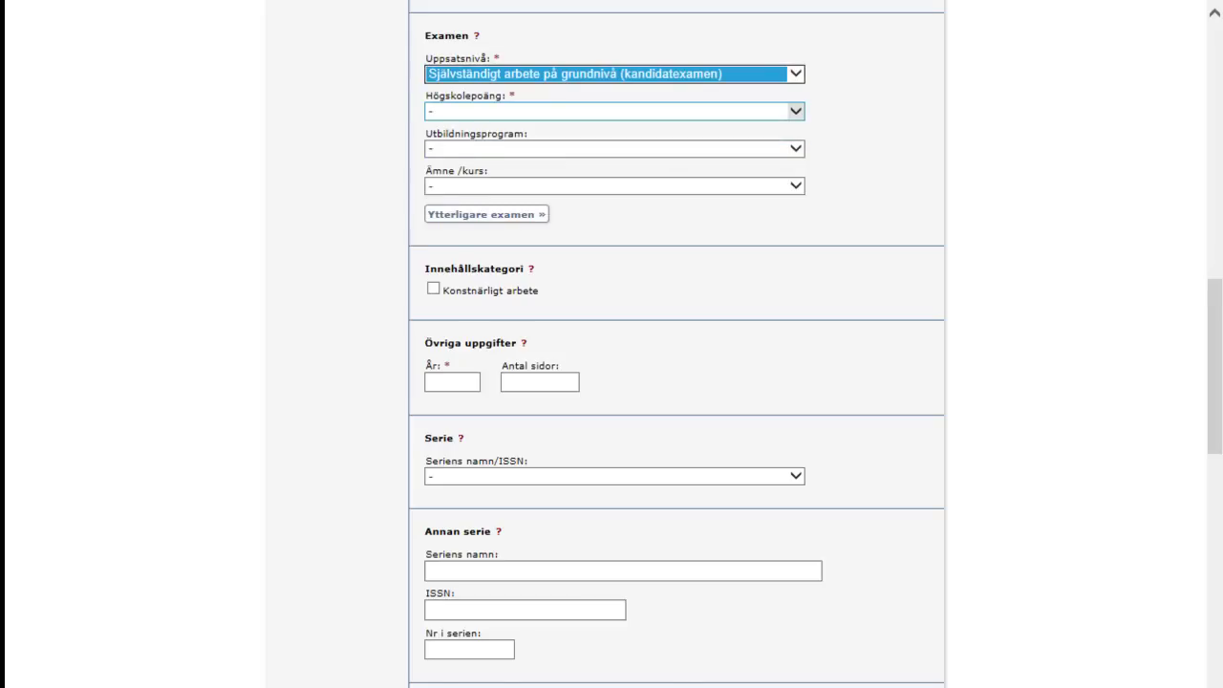
click(611, 110)
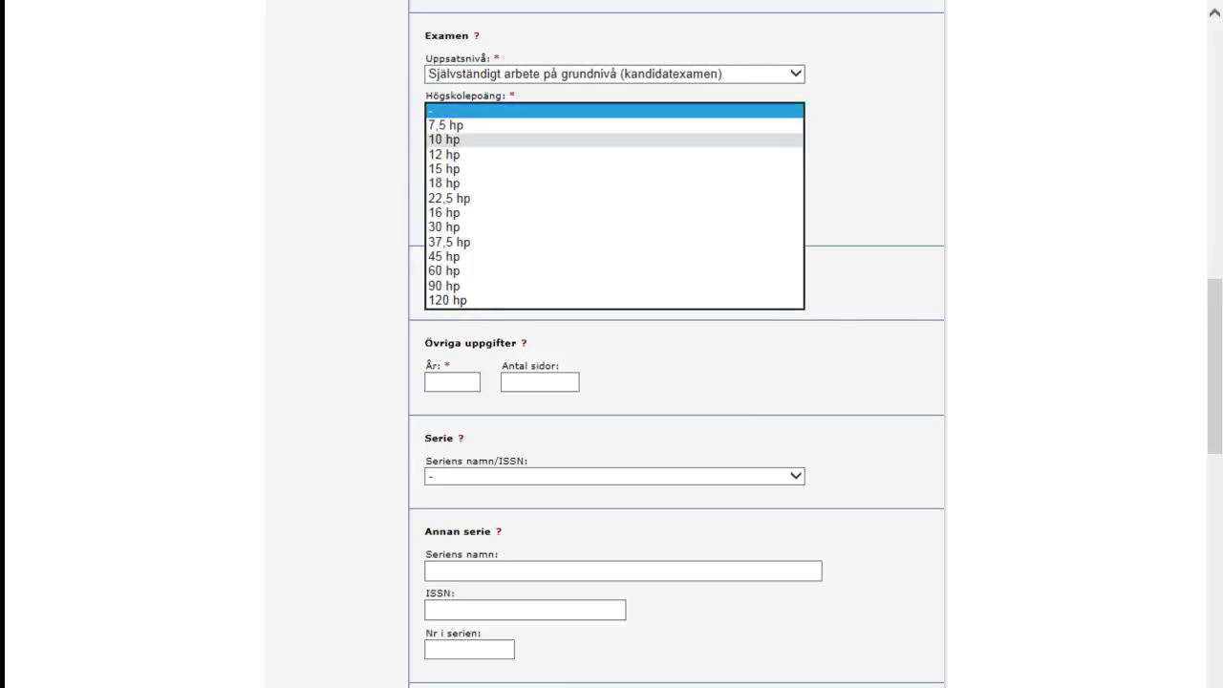
click(573, 169)
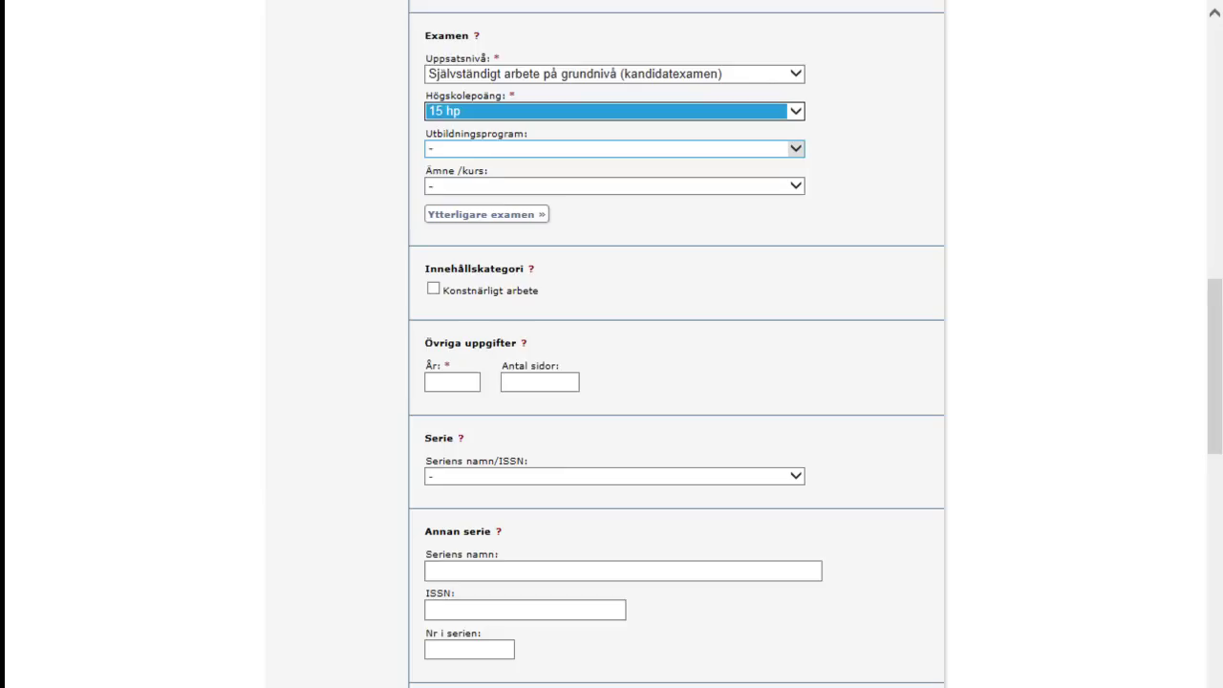
Choose Ledarskap och organisation, 180 hp as the education programme for the degree
click(611, 148)
scroll(745, 362, down, 12)
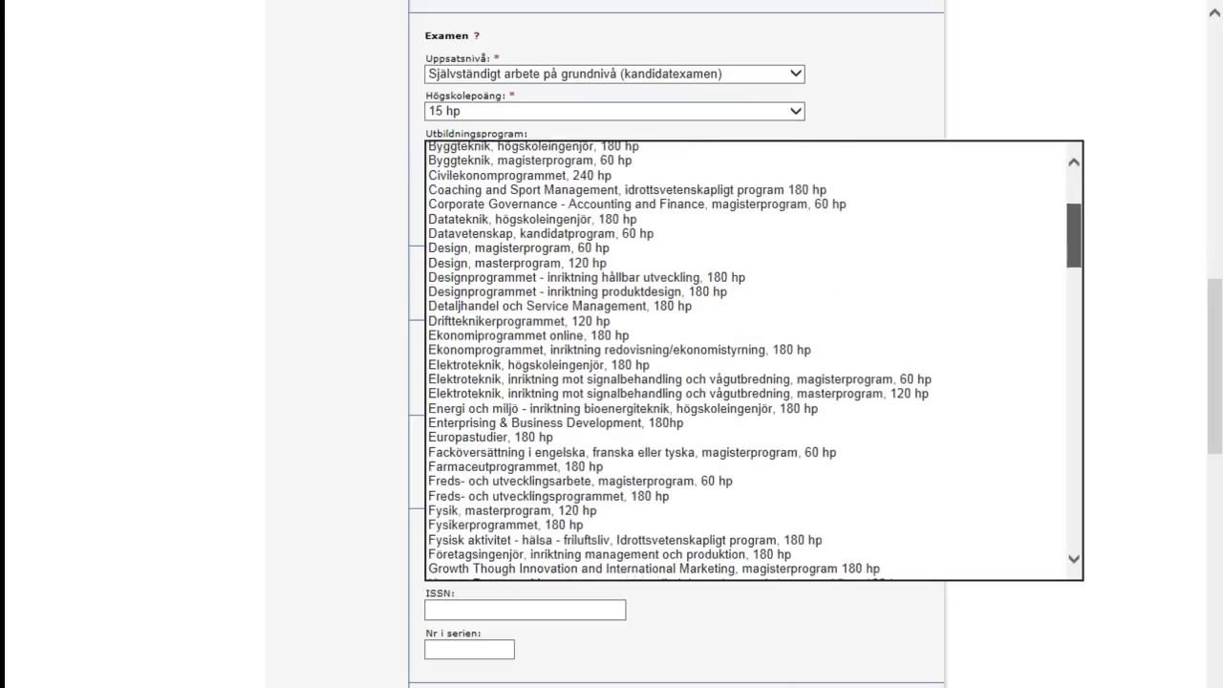
scroll(745, 430, down, 3)
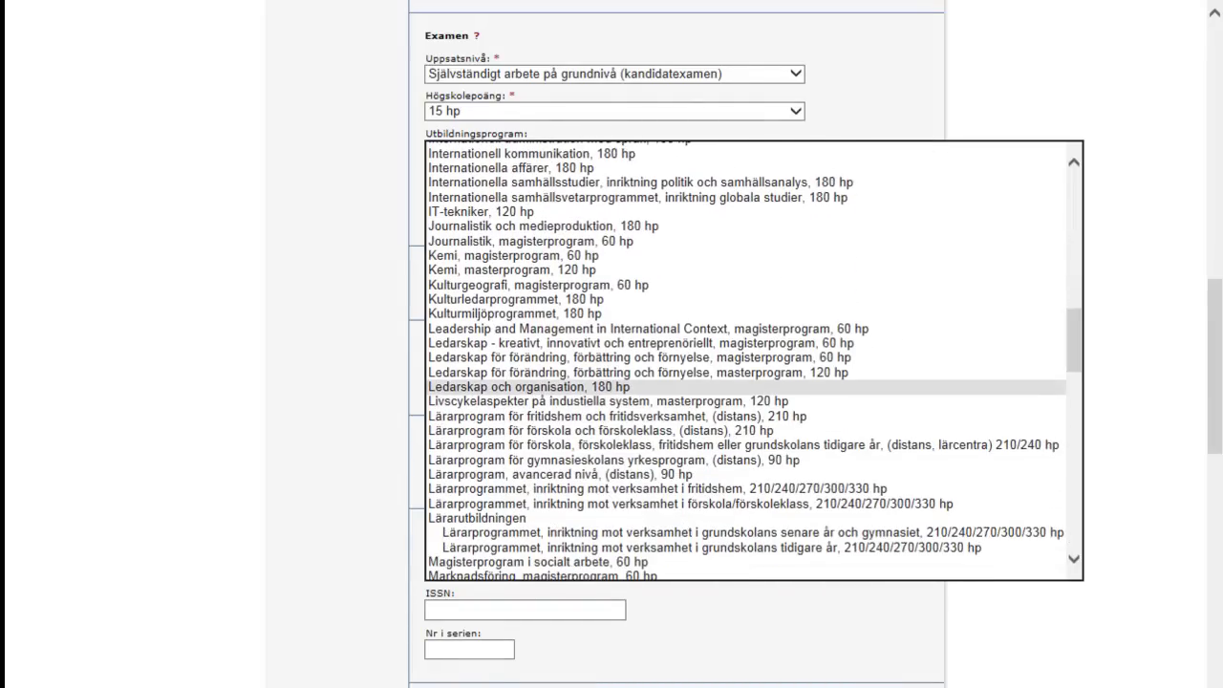
click(525, 386)
Choose Företagsekonomi as the national subject category, under Samhällsvetenskap and Ekonomi och näringsliv
scroll(668, 382, down, 3)
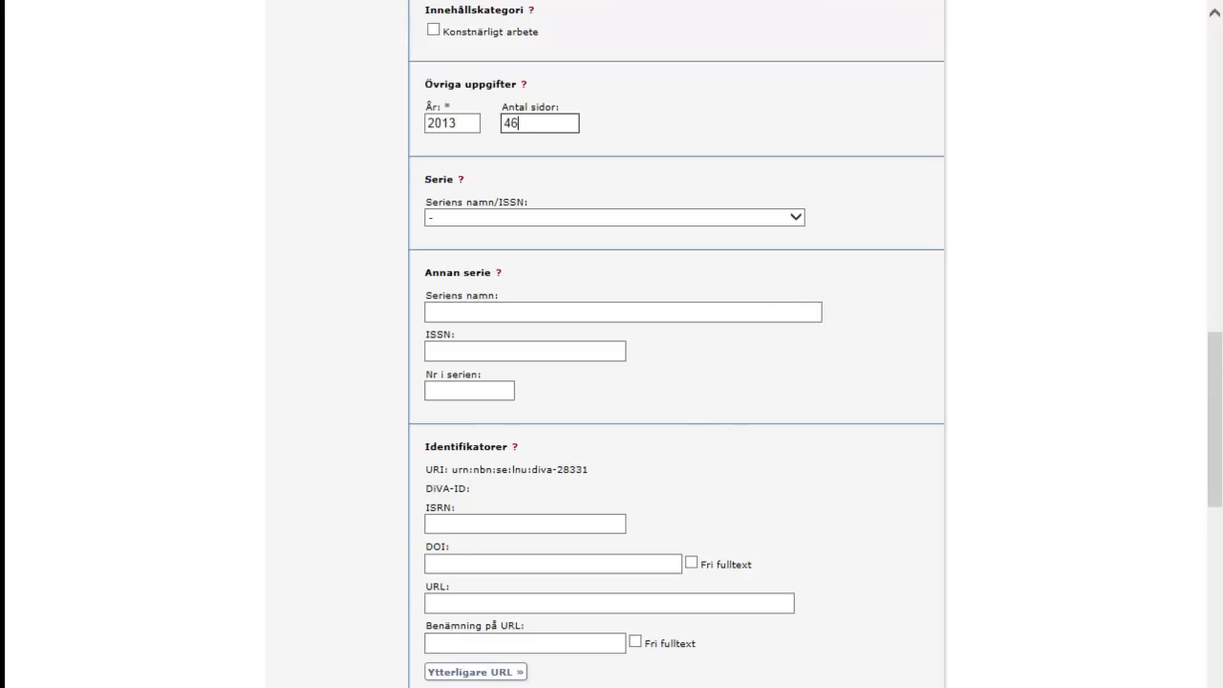
scroll(677, 382, down, 7)
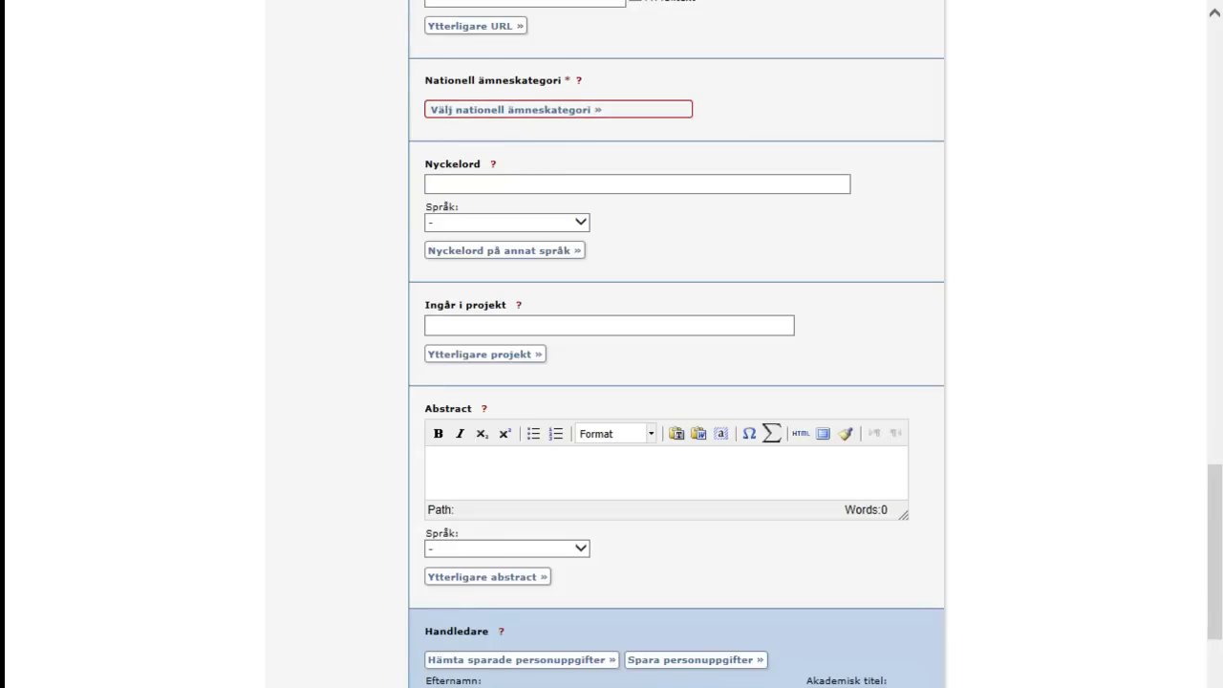
click(558, 109)
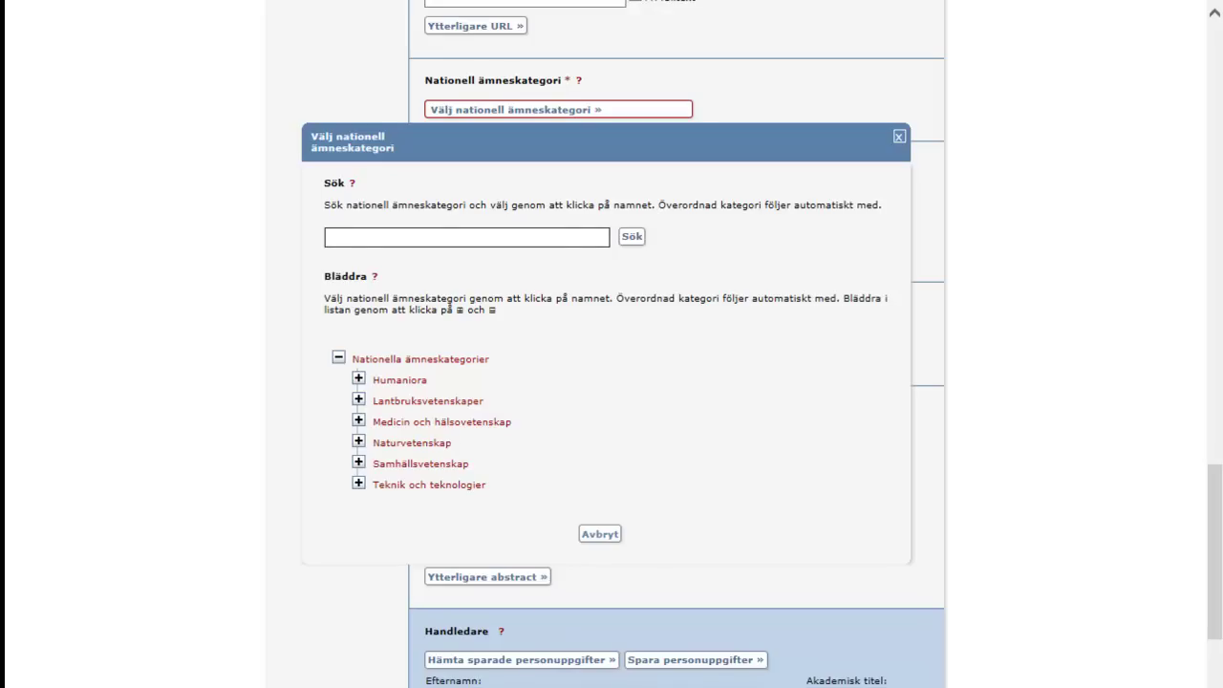
click(358, 462)
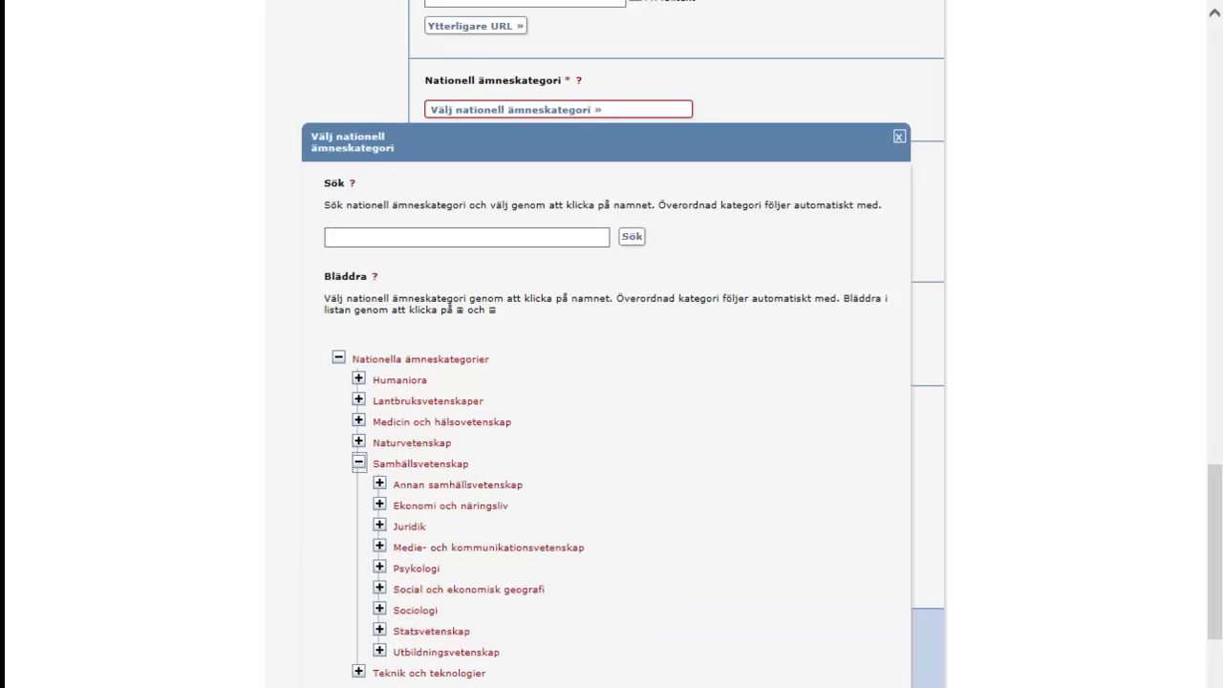
click(380, 504)
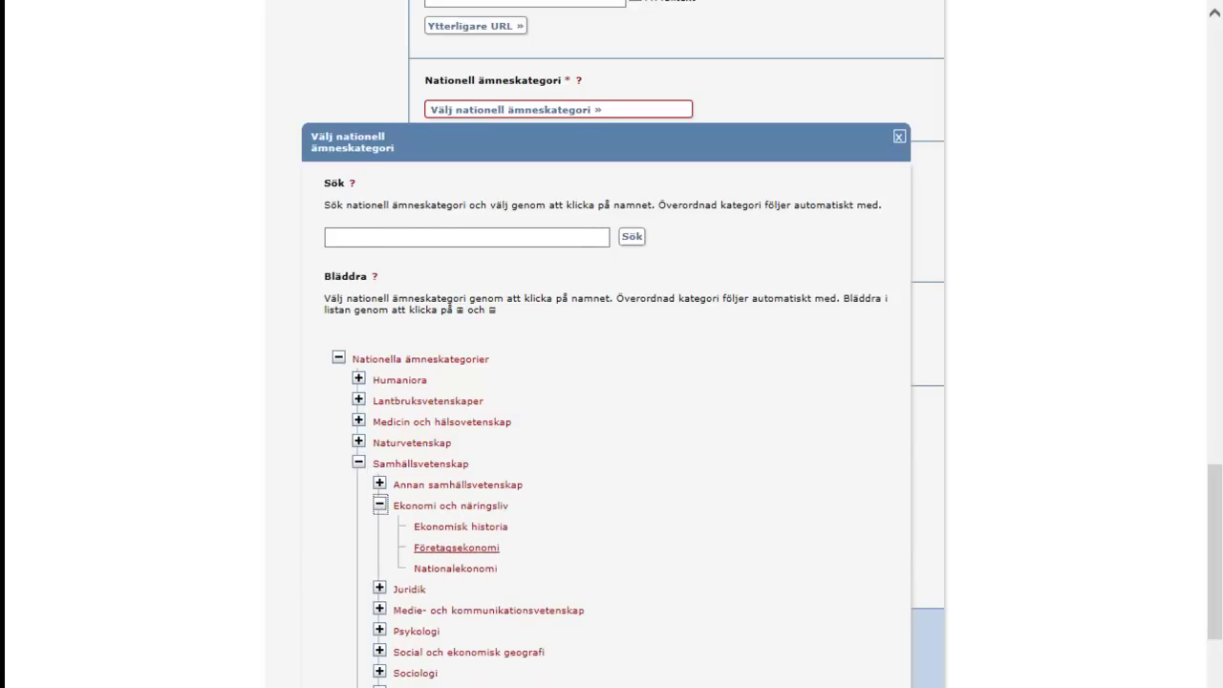
click(456, 547)
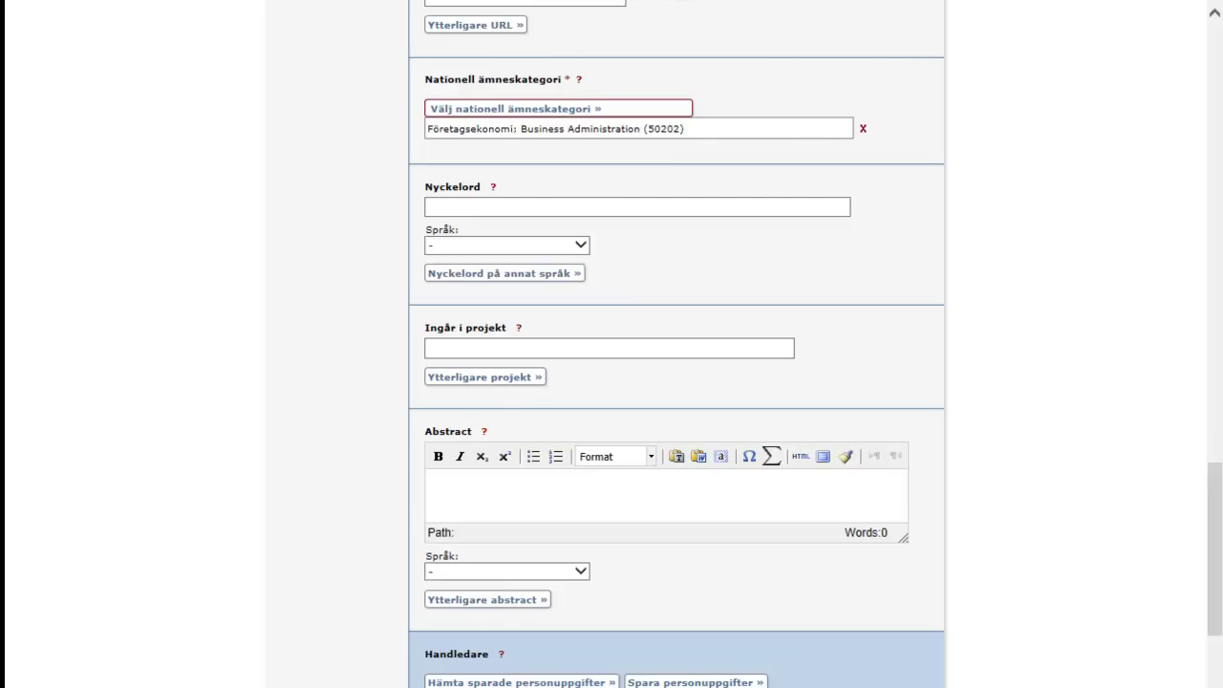
Enter the keywords "Ledarskap, Hotell, Organisation" and set their language to Svenska
text(Ledarskap, Hotell, Organisation)
key(ctrl+a)
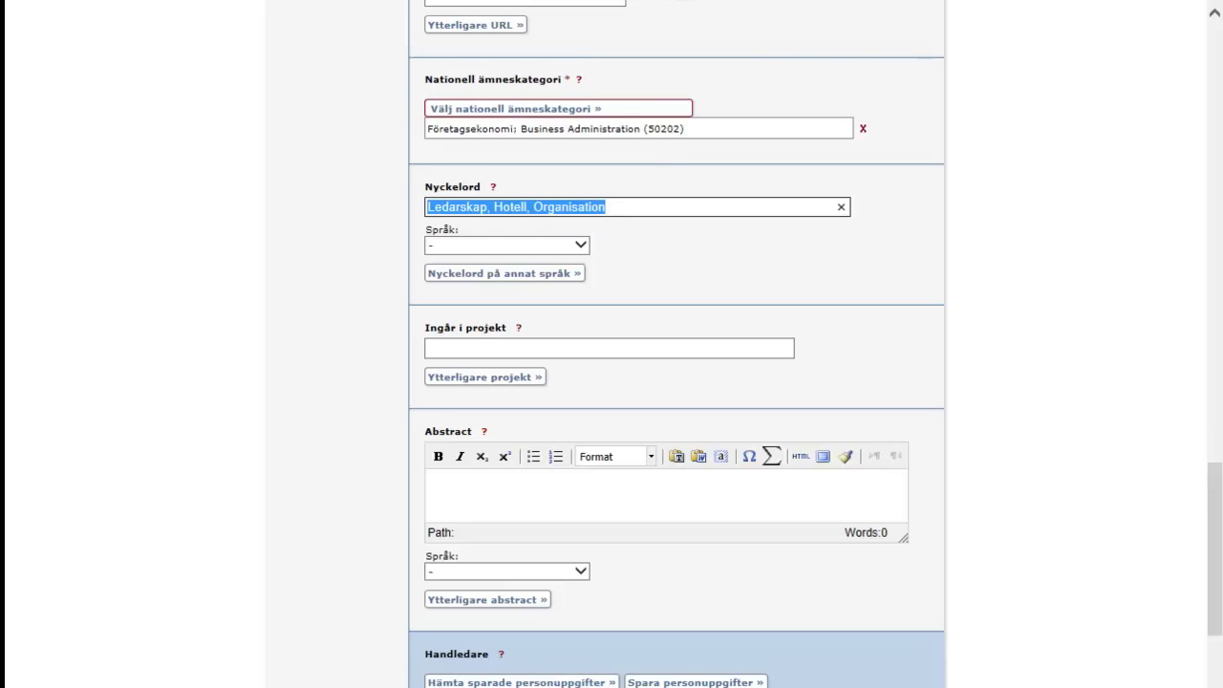
click(506, 244)
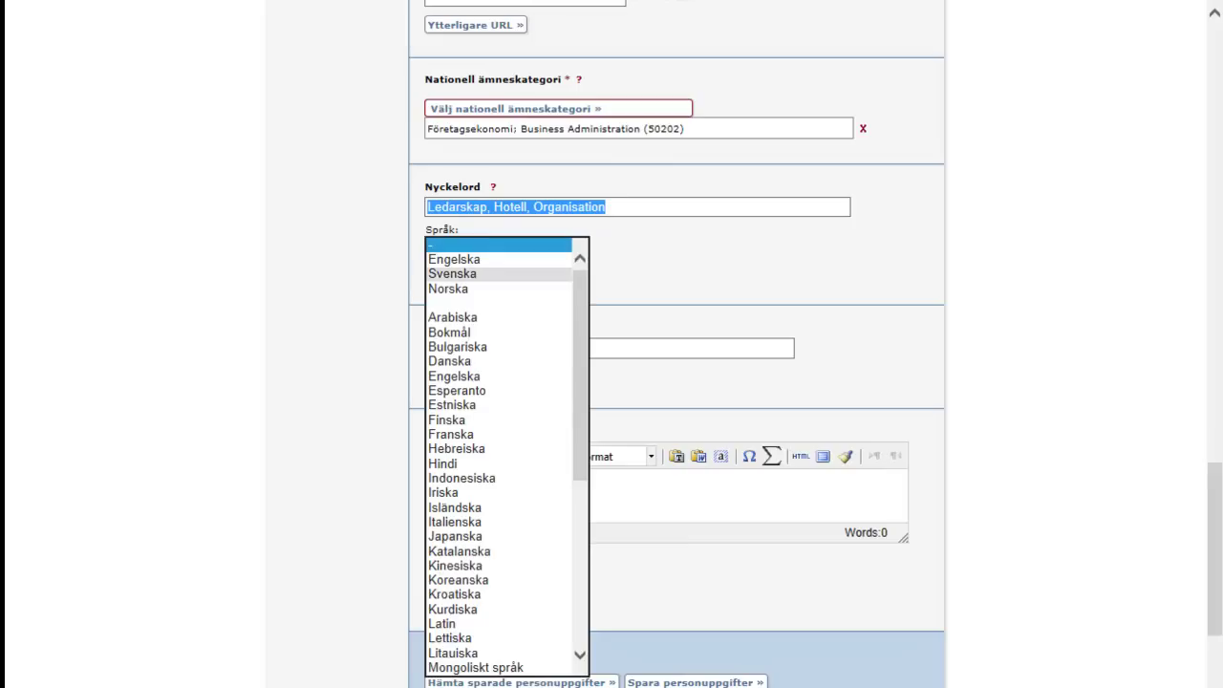
click(464, 270)
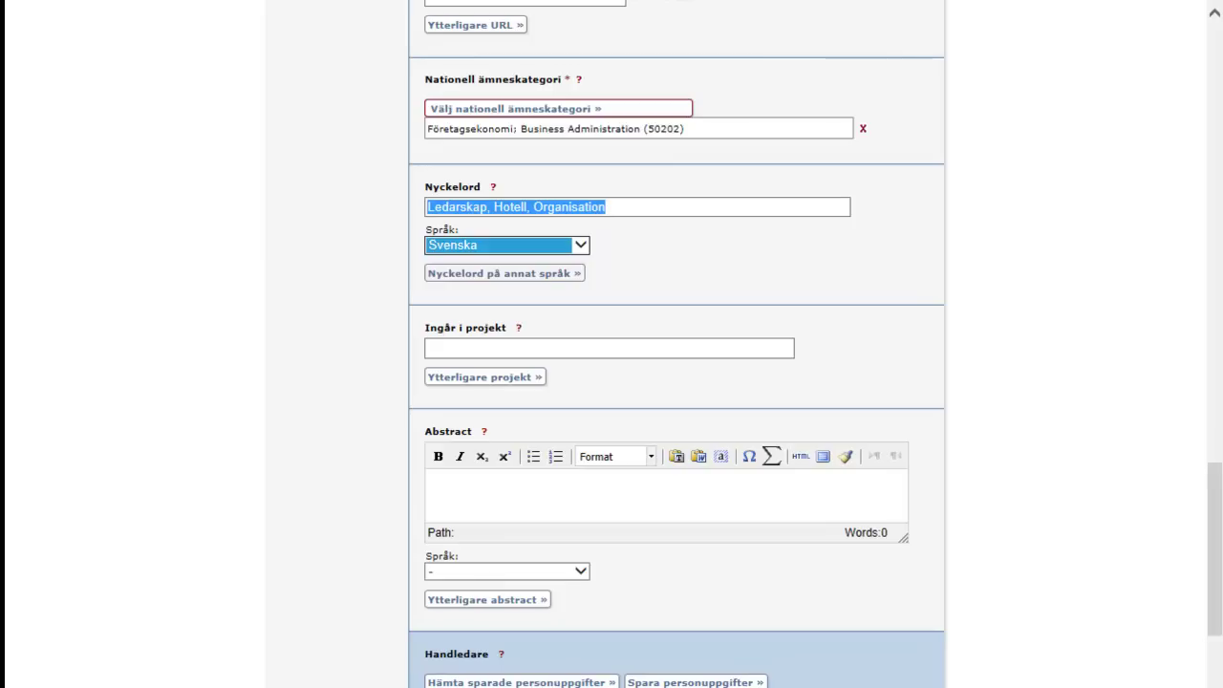
Paste the thesis abstract into the Abstract field and set its language to Svenska
key(Tab)
key(Tab)
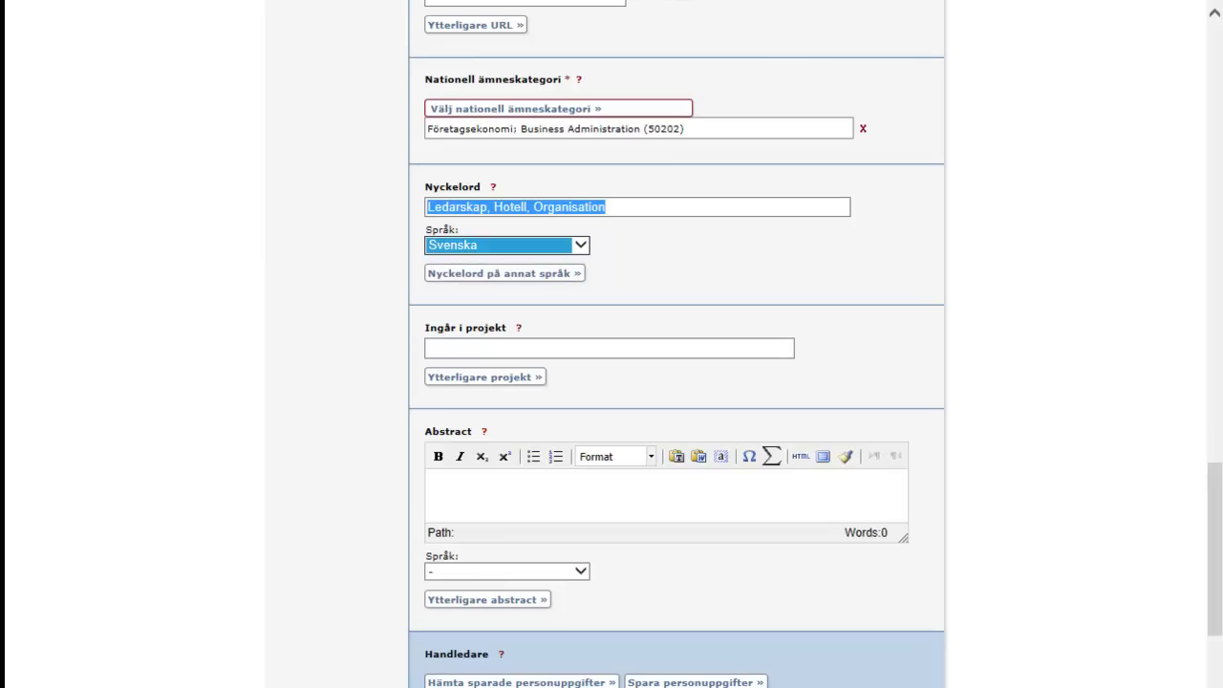
scroll(676, 382, down, 3)
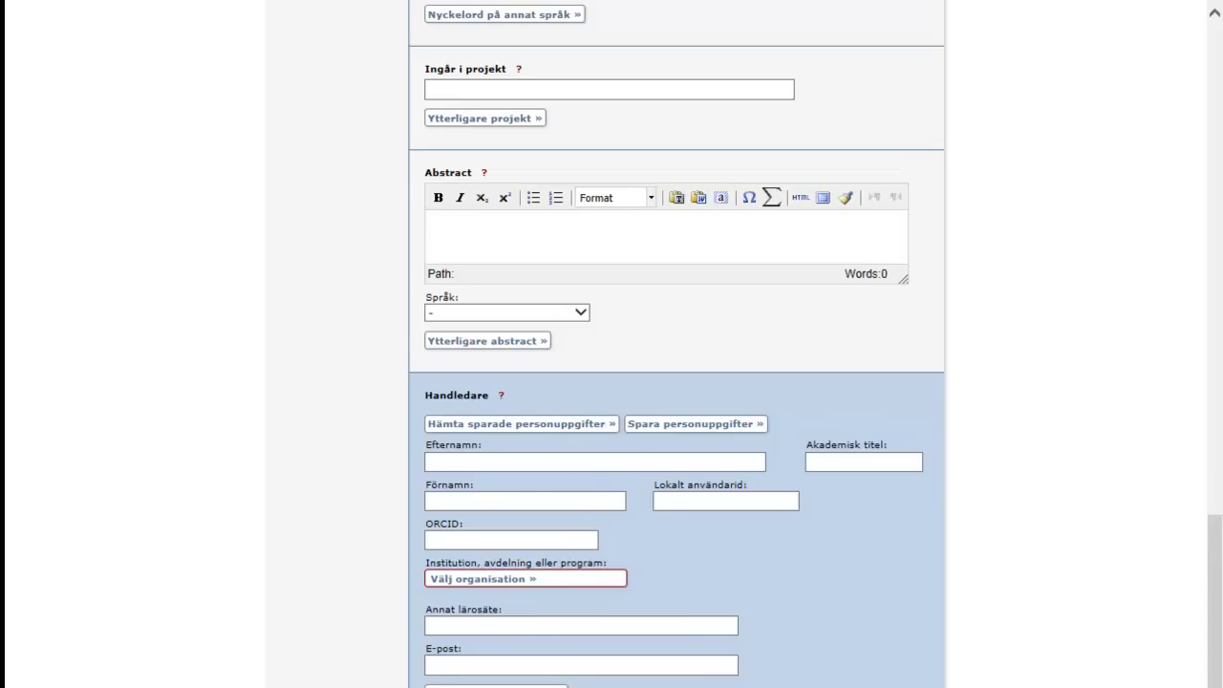
key(ctrl+v)
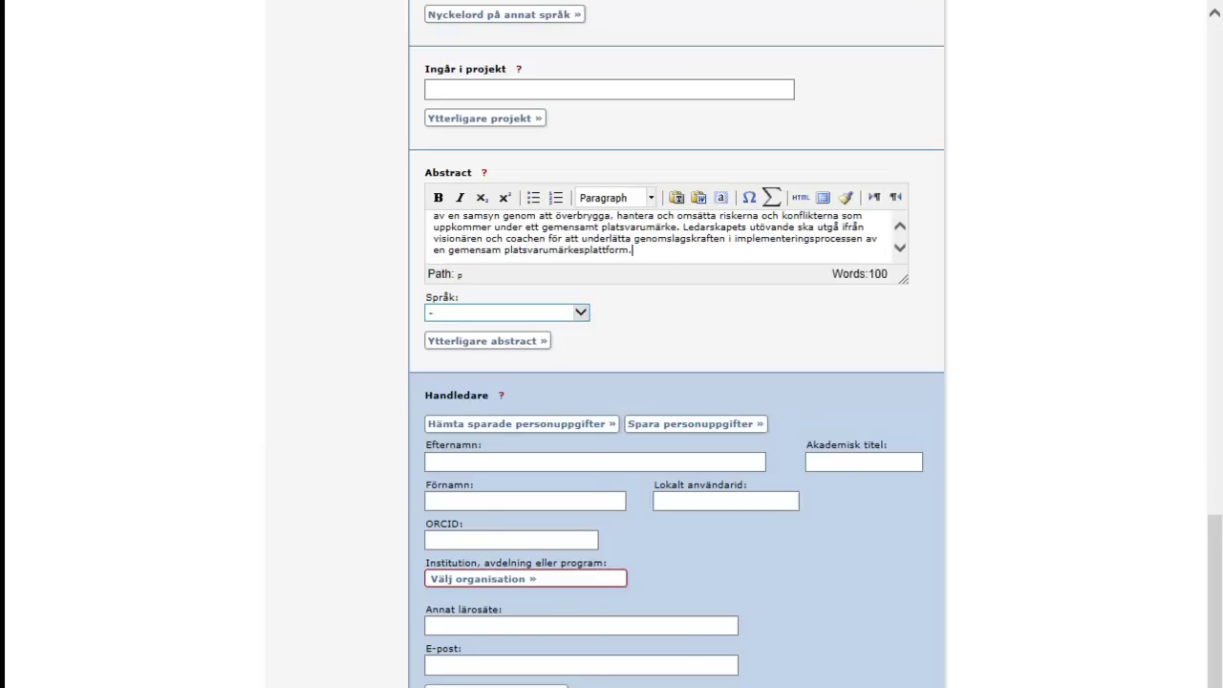
click(580, 312)
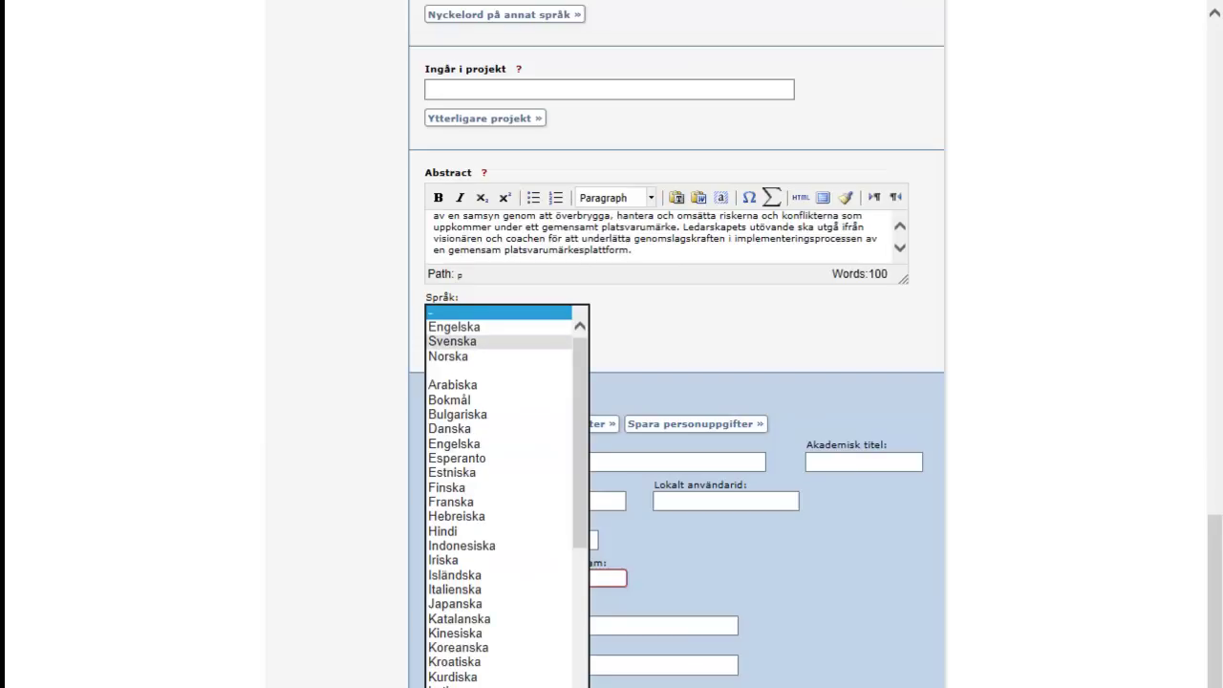
click(451, 341)
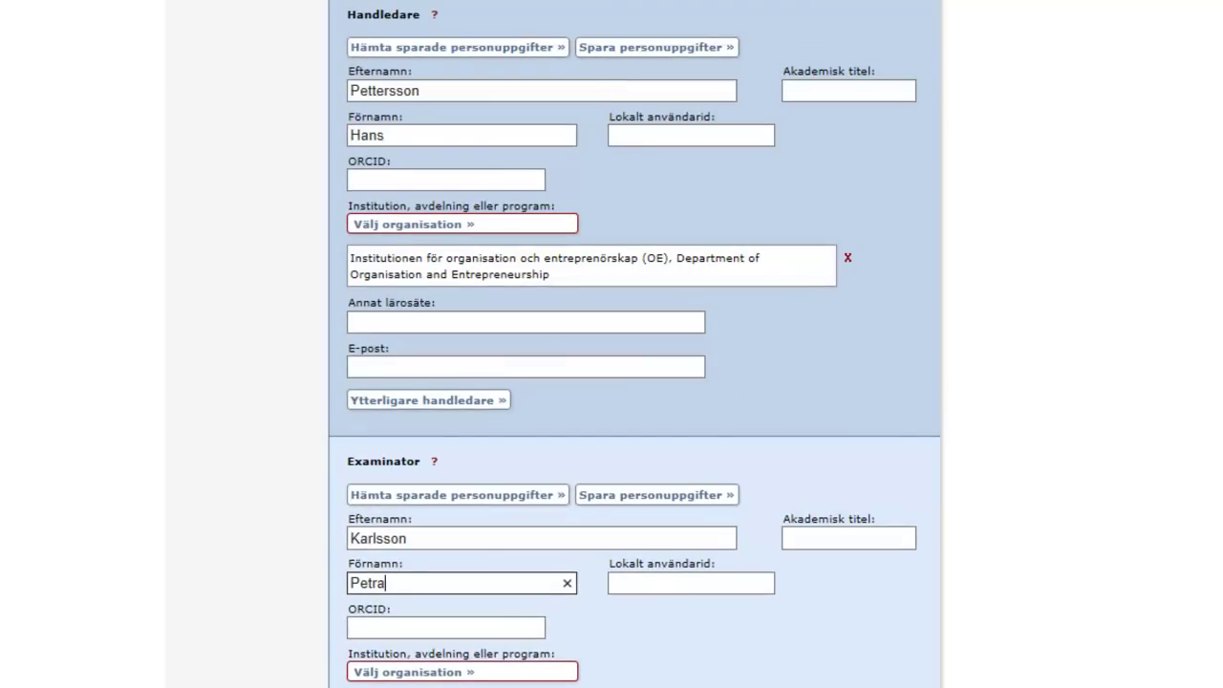
Check the supervisor's surname, first name and department in the Handledare section
drag(421, 91, 349, 91)
drag(386, 134, 349, 134)
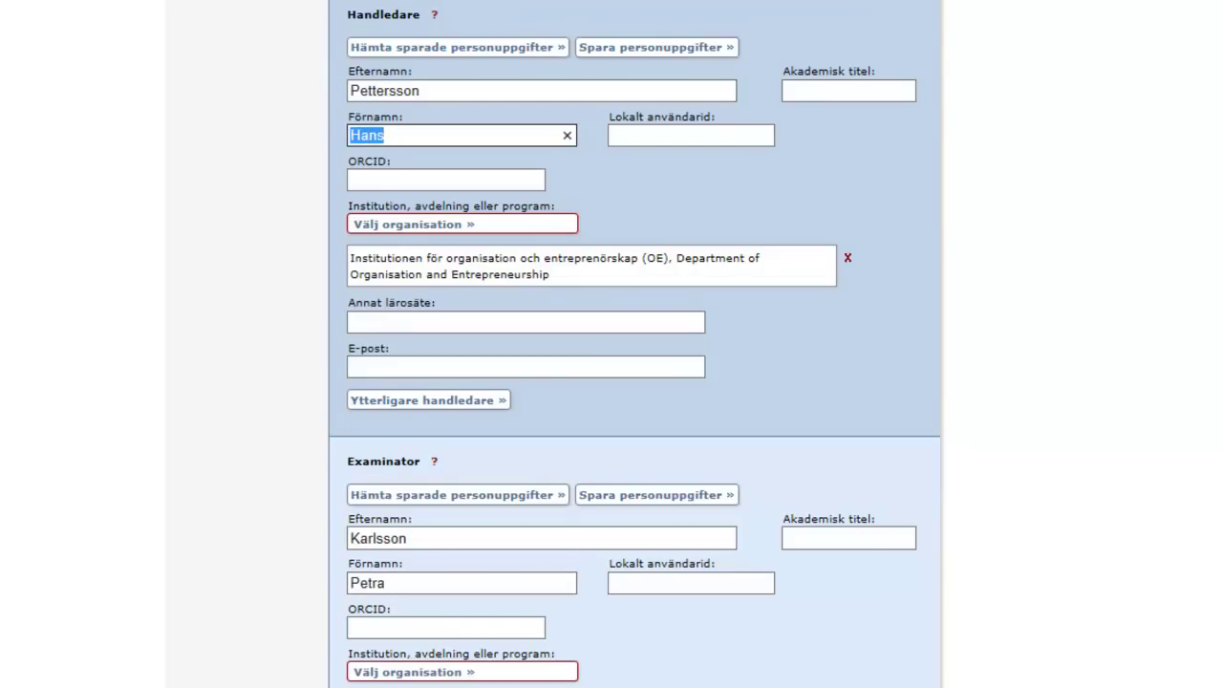
drag(551, 274, 332, 232)
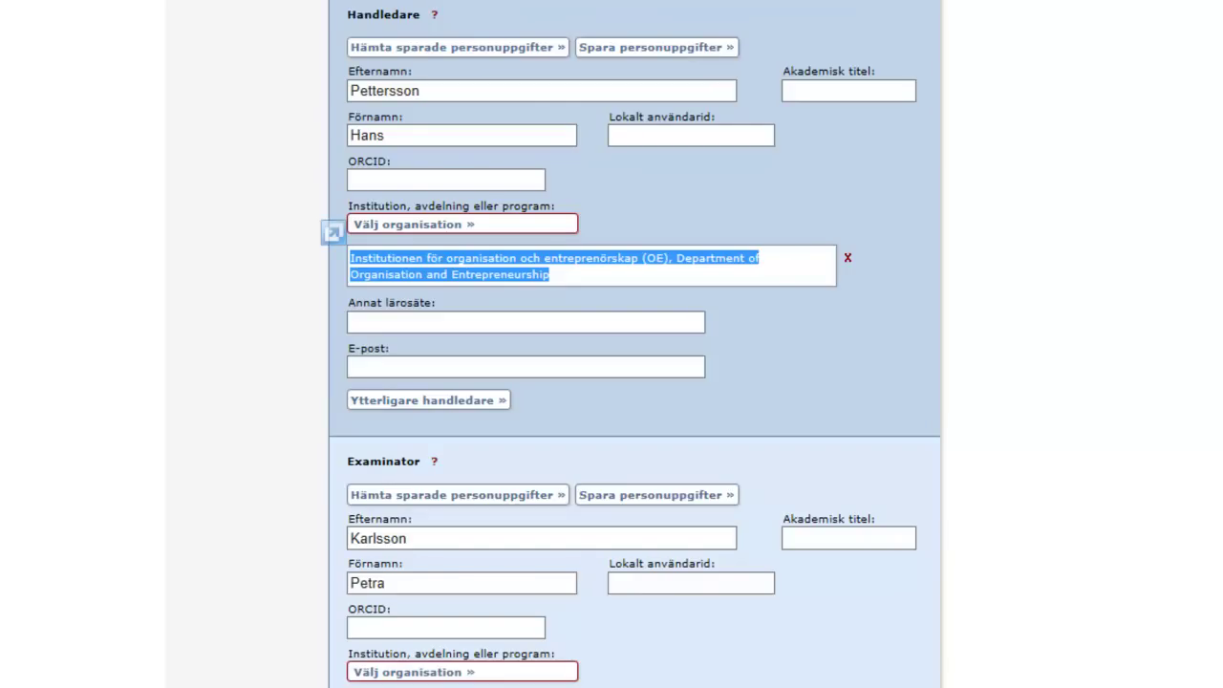
Check the examiner's surname and first name, and choose Institutionen för organisation och entreprenörskap (OE) as the examiner's department
scroll(634, 344, down, 3)
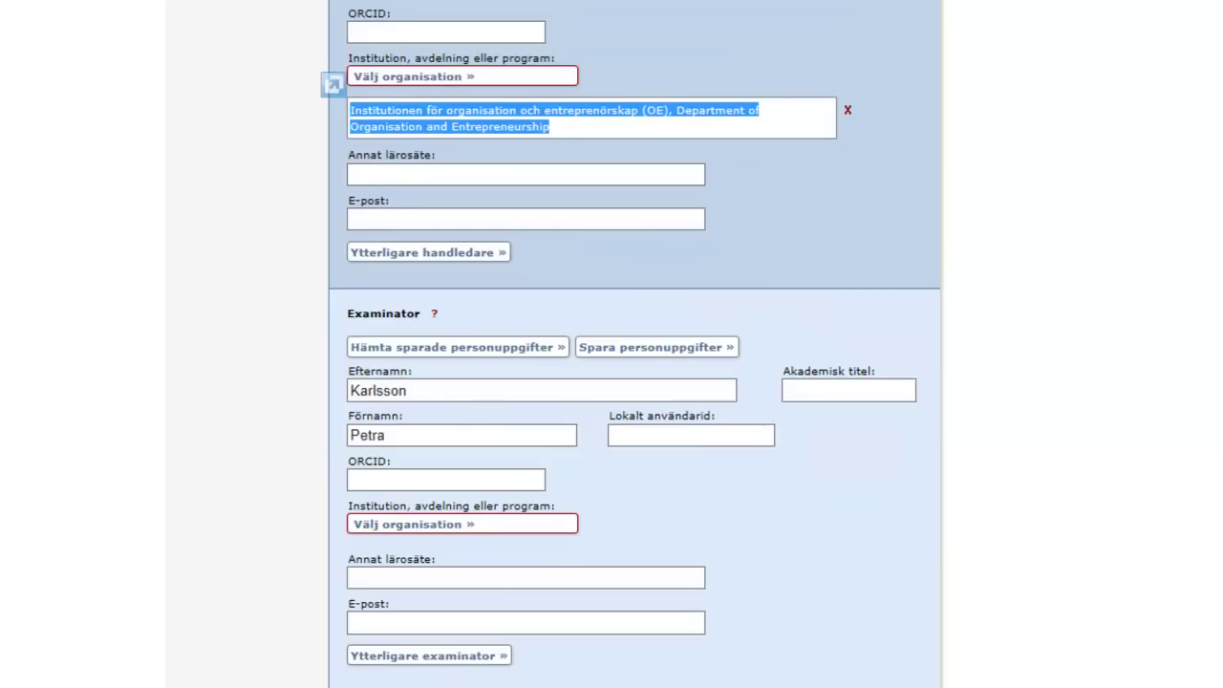
scroll(634, 344, down, 1)
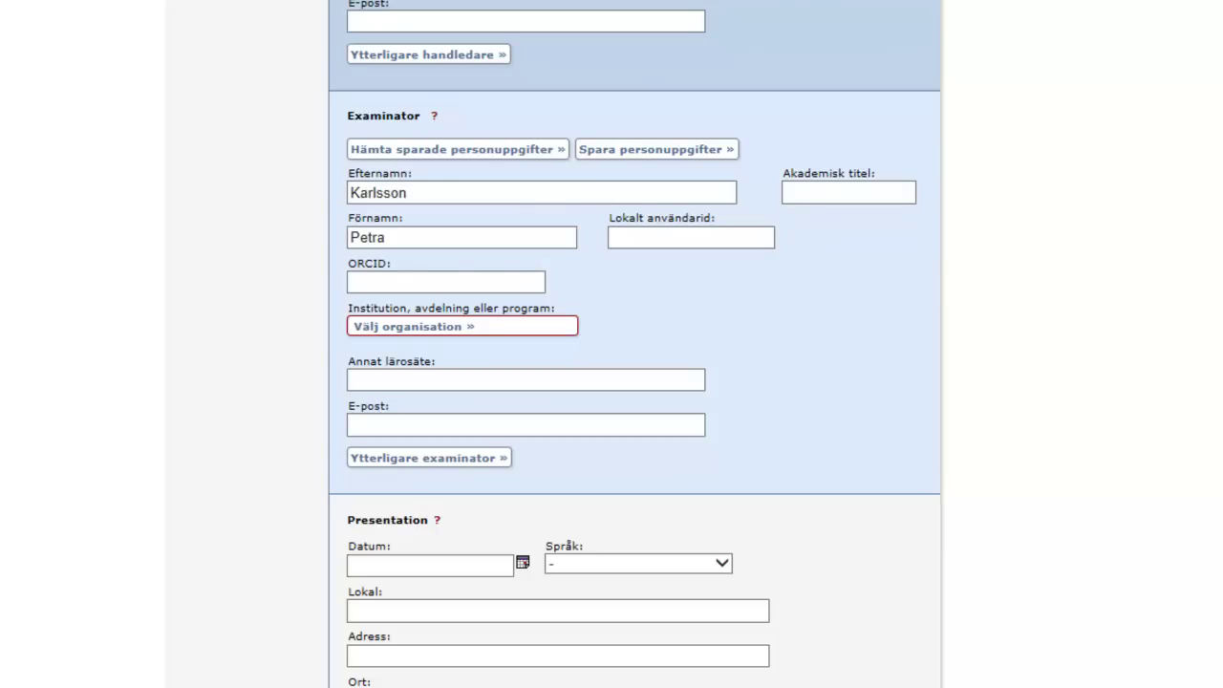
click(541, 192)
drag(407, 192, 348, 192)
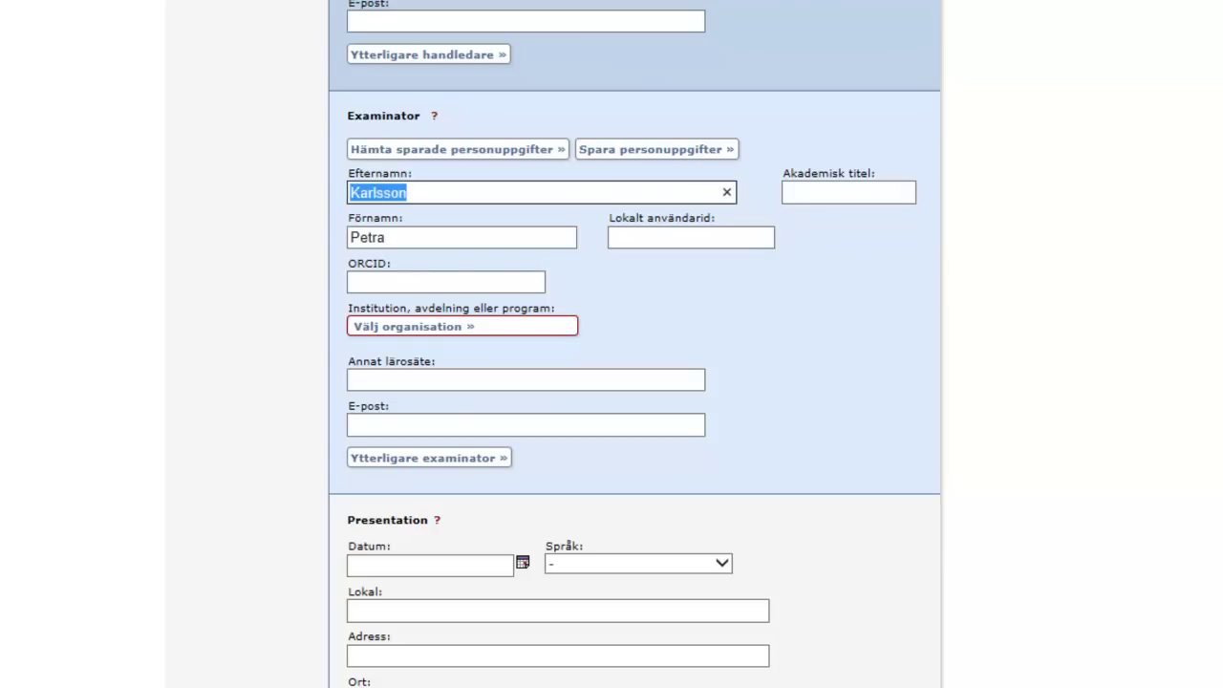
key(Tab)
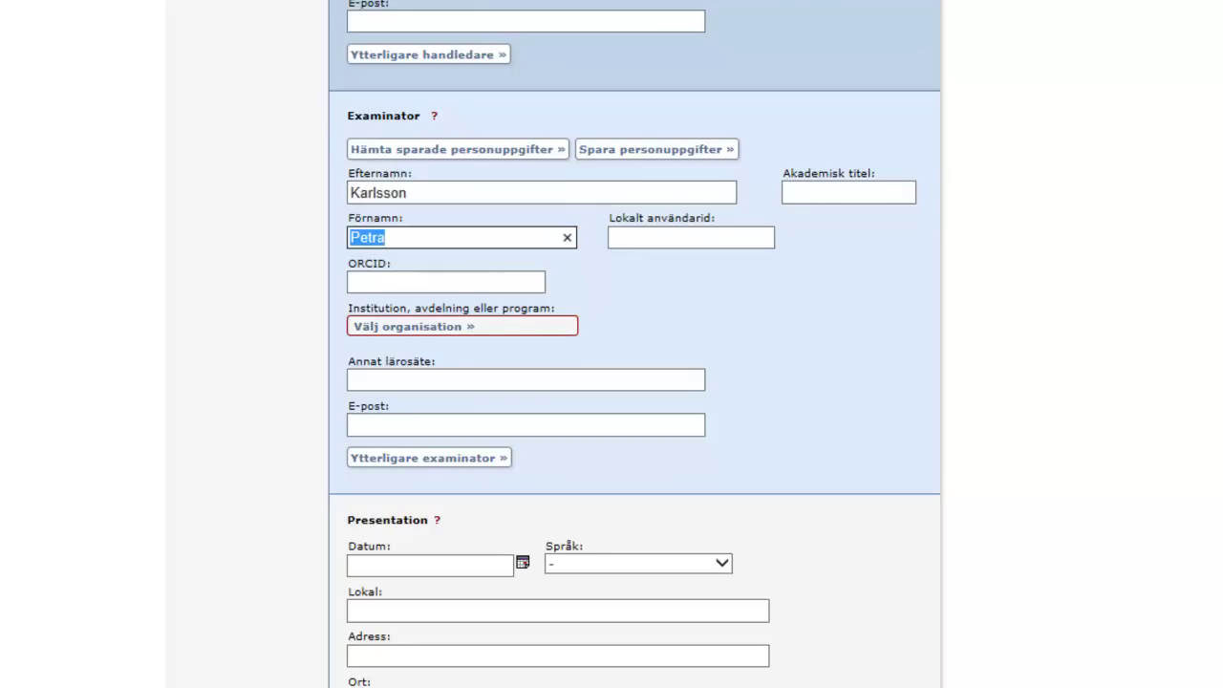
click(414, 326)
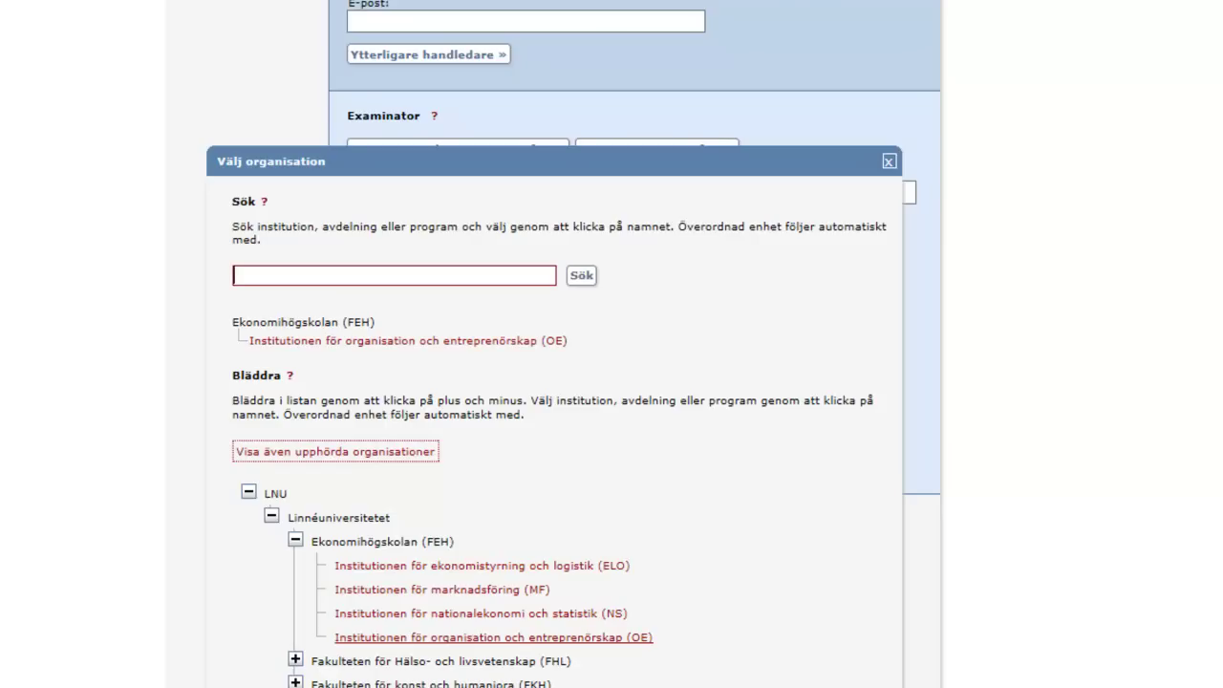
click(493, 637)
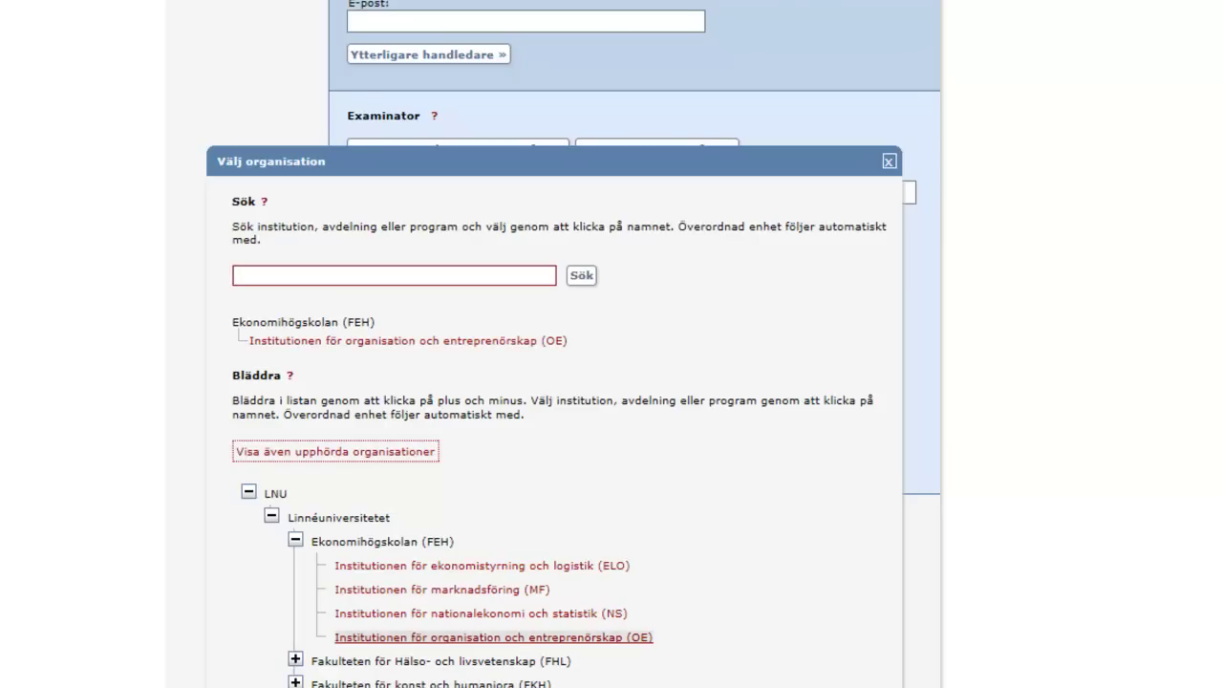
Leave the presentation and note sections blank and continue to the file upload stage
scroll(493, 637, down, 3)
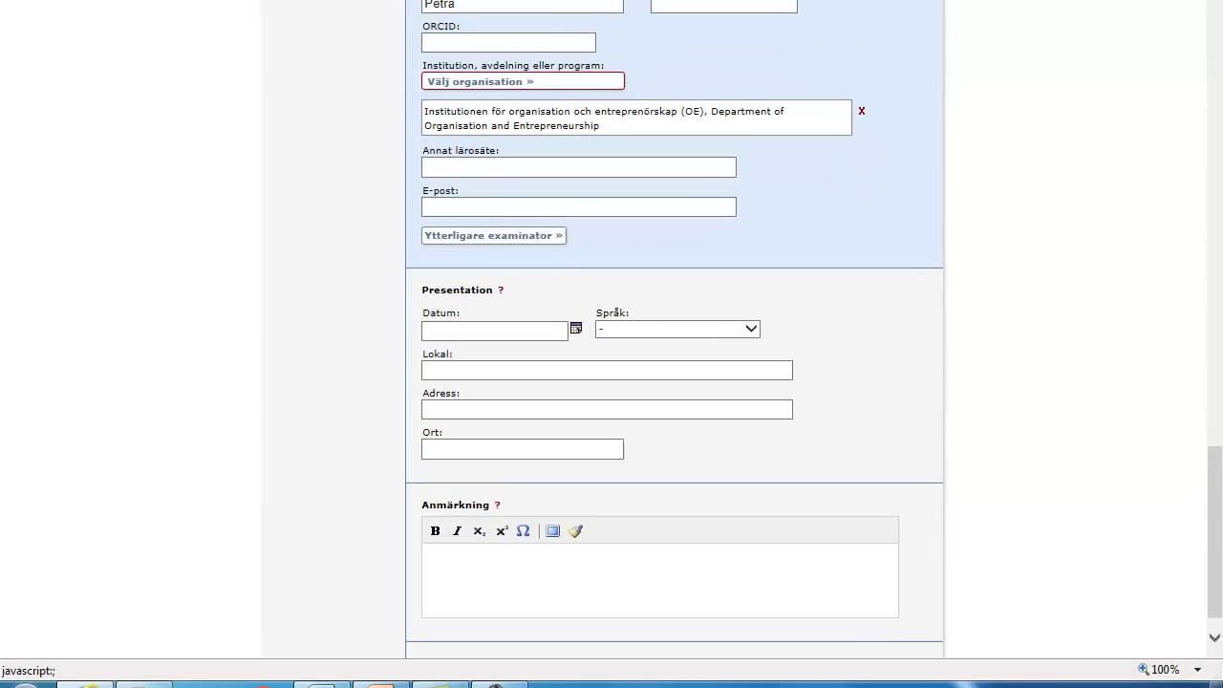
scroll(675, 382, down, 1)
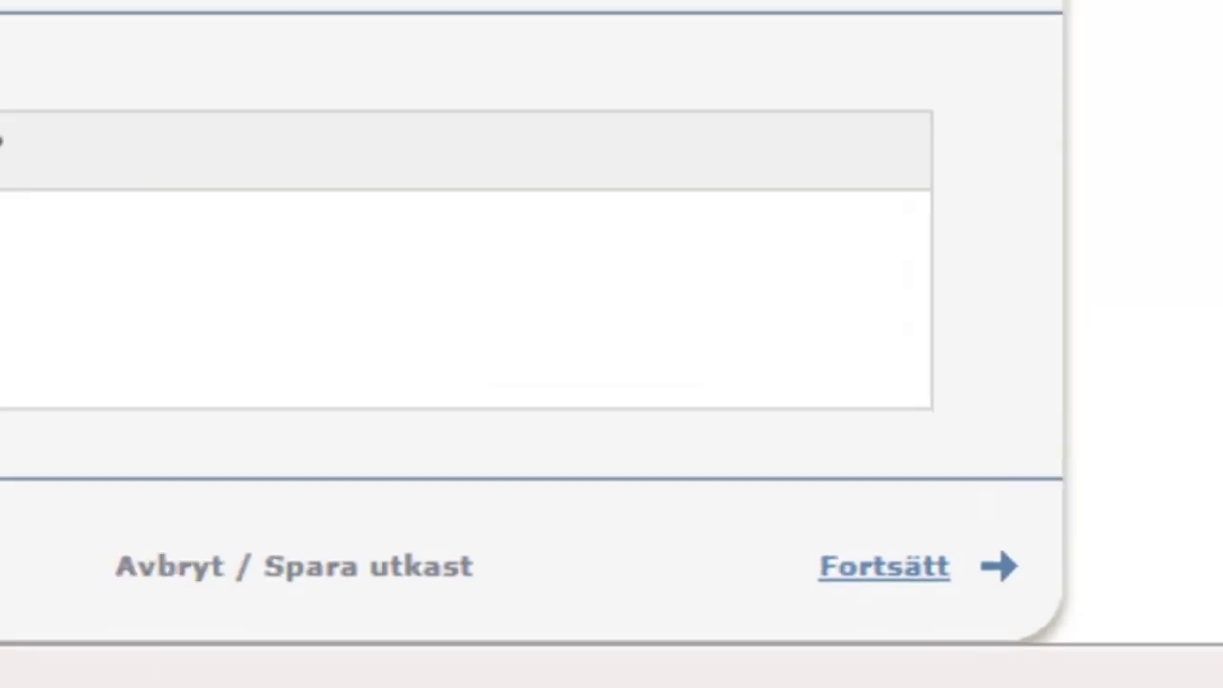
click(883, 512)
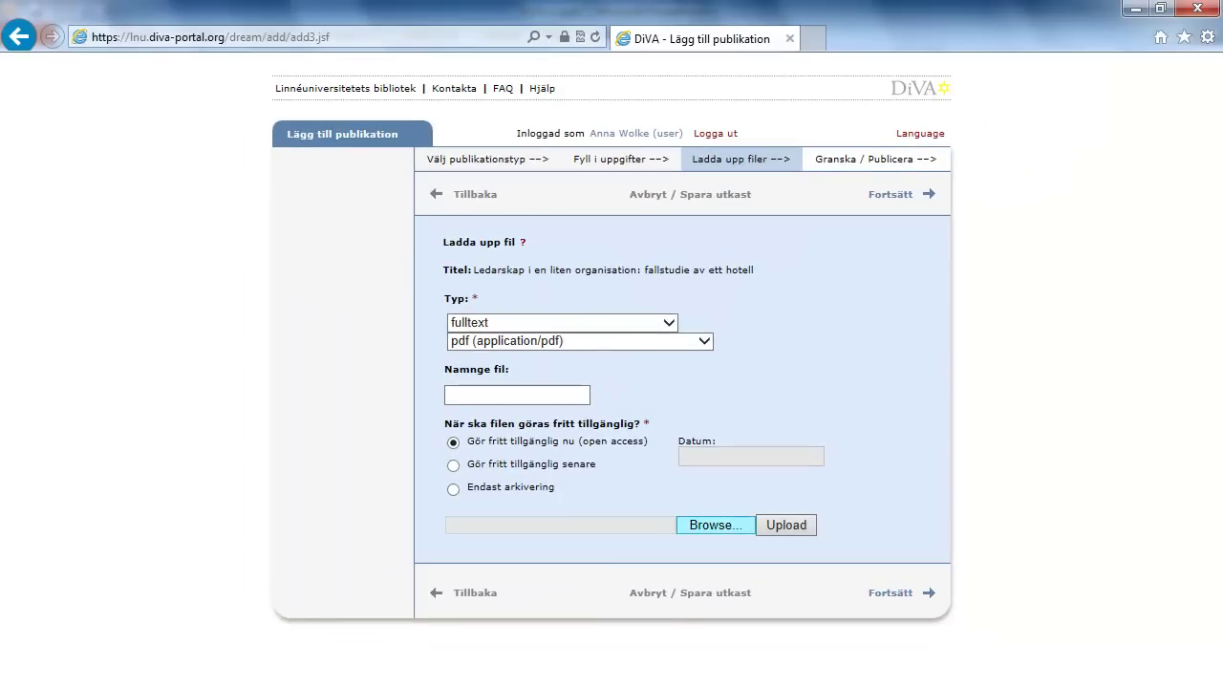
Upload Svenskuppsats.pdf from the Uppsats folder as the thesis full text in PDF format
click(715, 525)
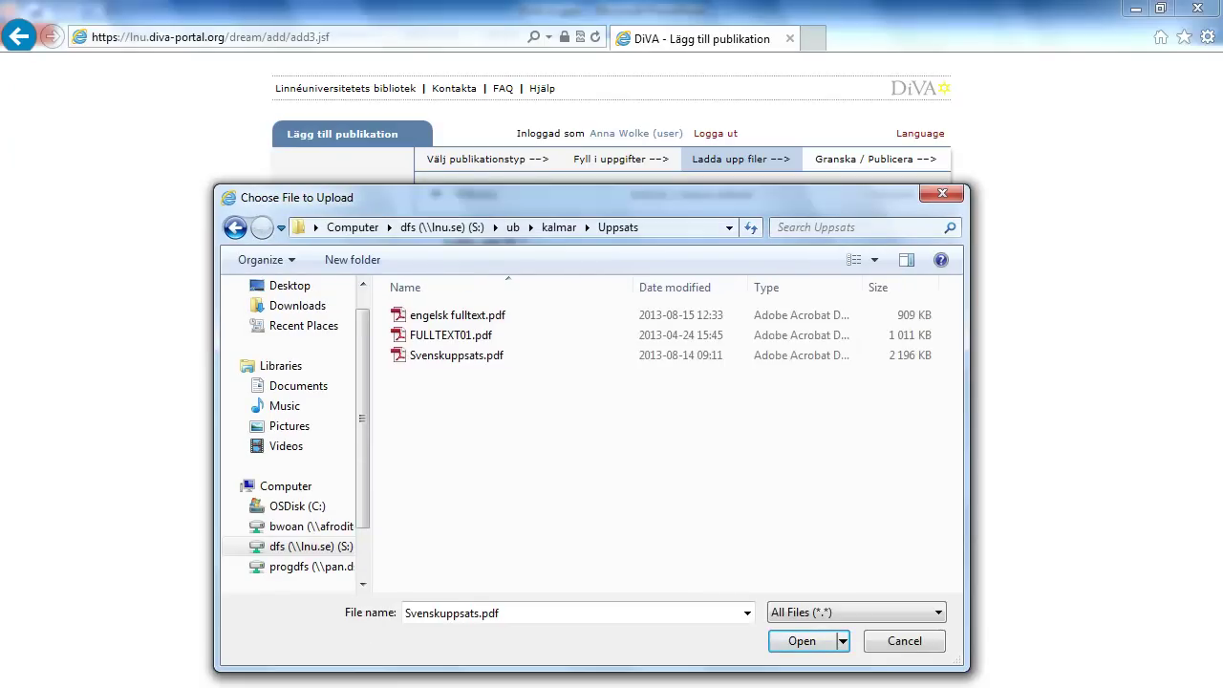
click(455, 355)
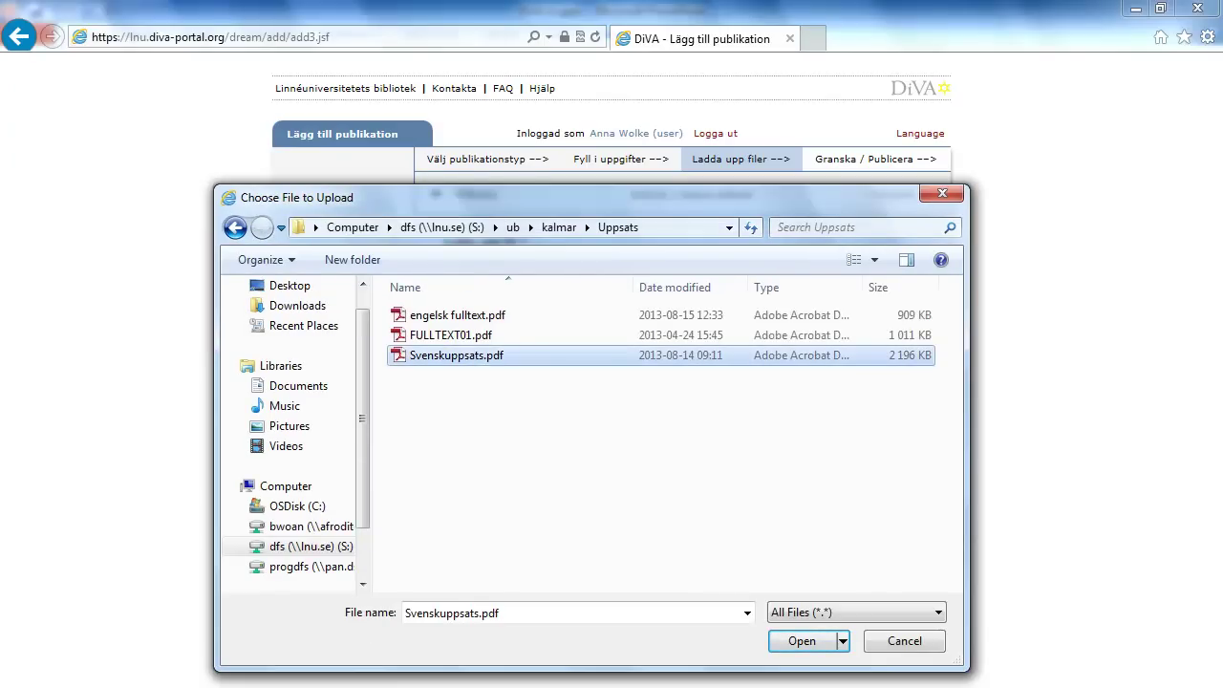
click(801, 640)
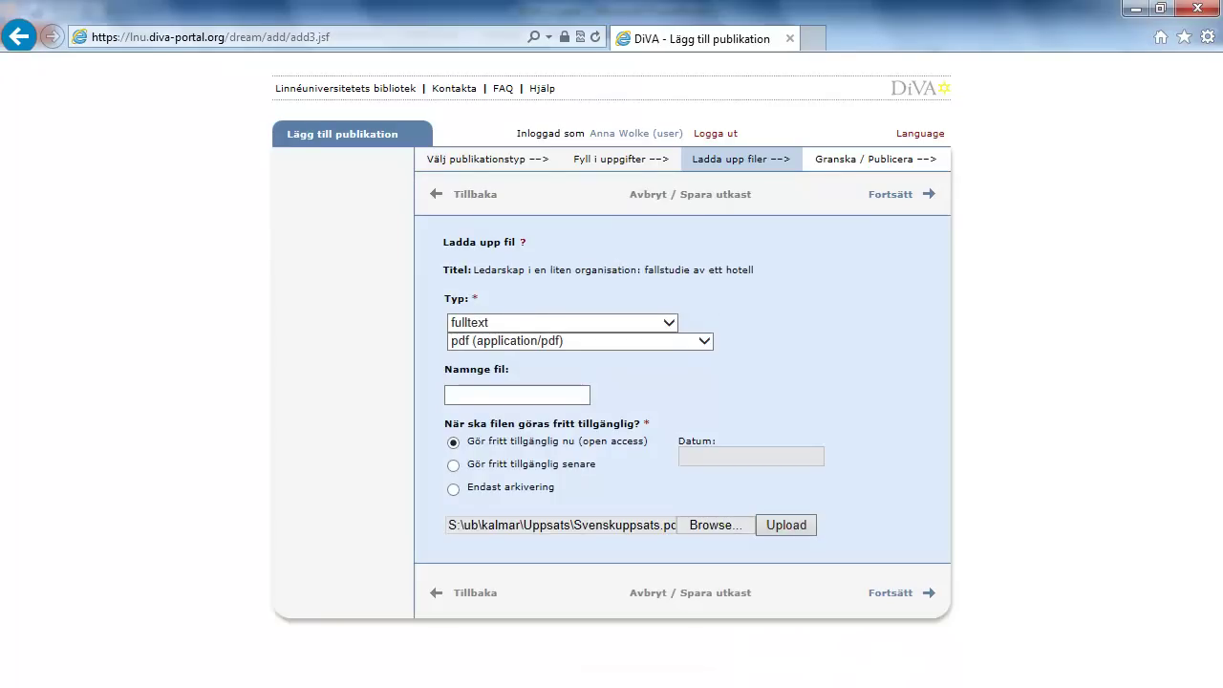
click(786, 524)
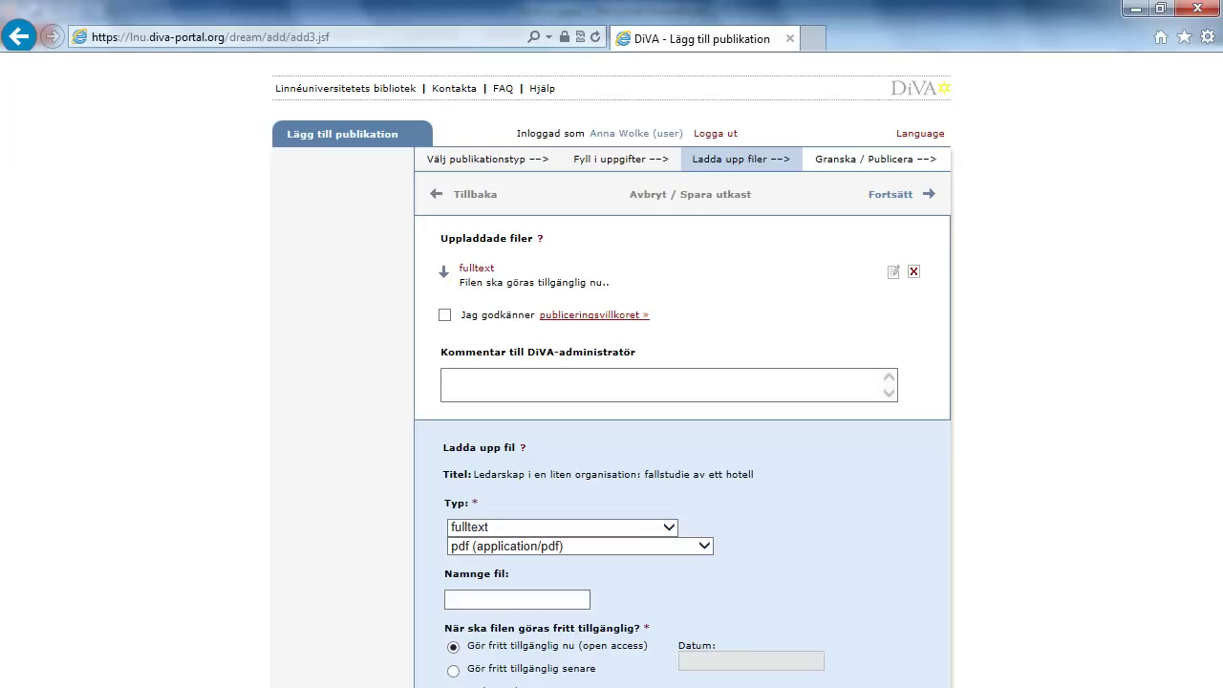
View the publishing conditions for the uploaded file, accept them and continue to the Granska / Publicera stage
click(593, 314)
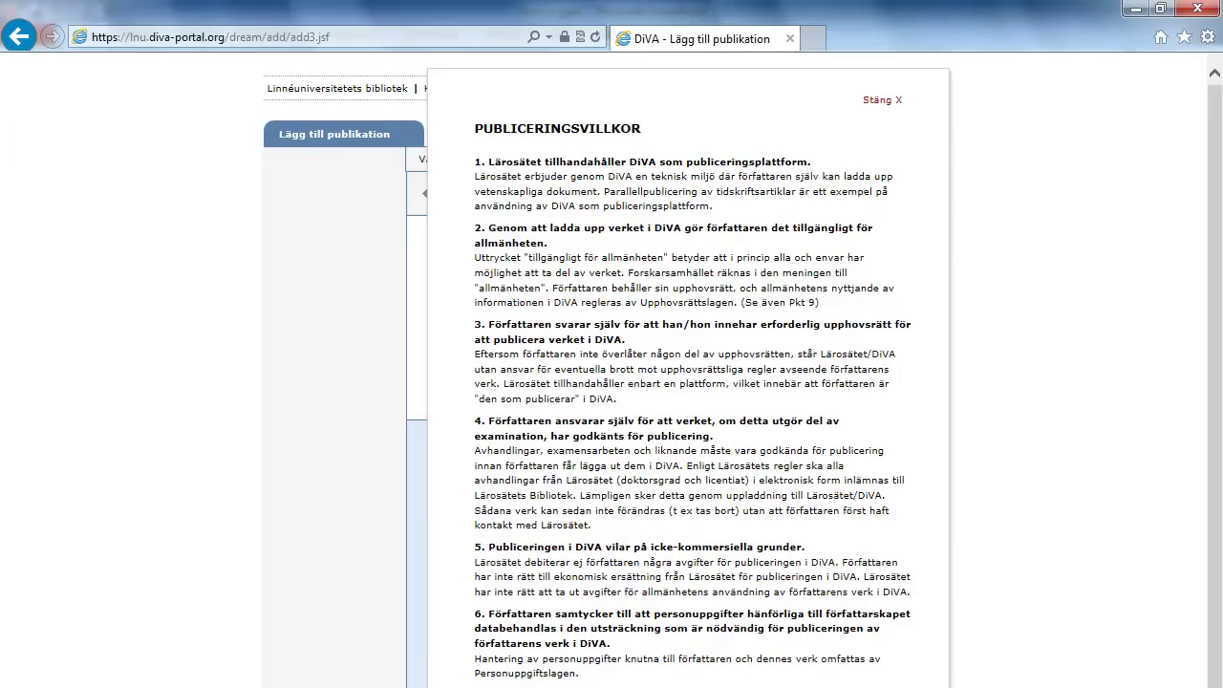
key(Escape)
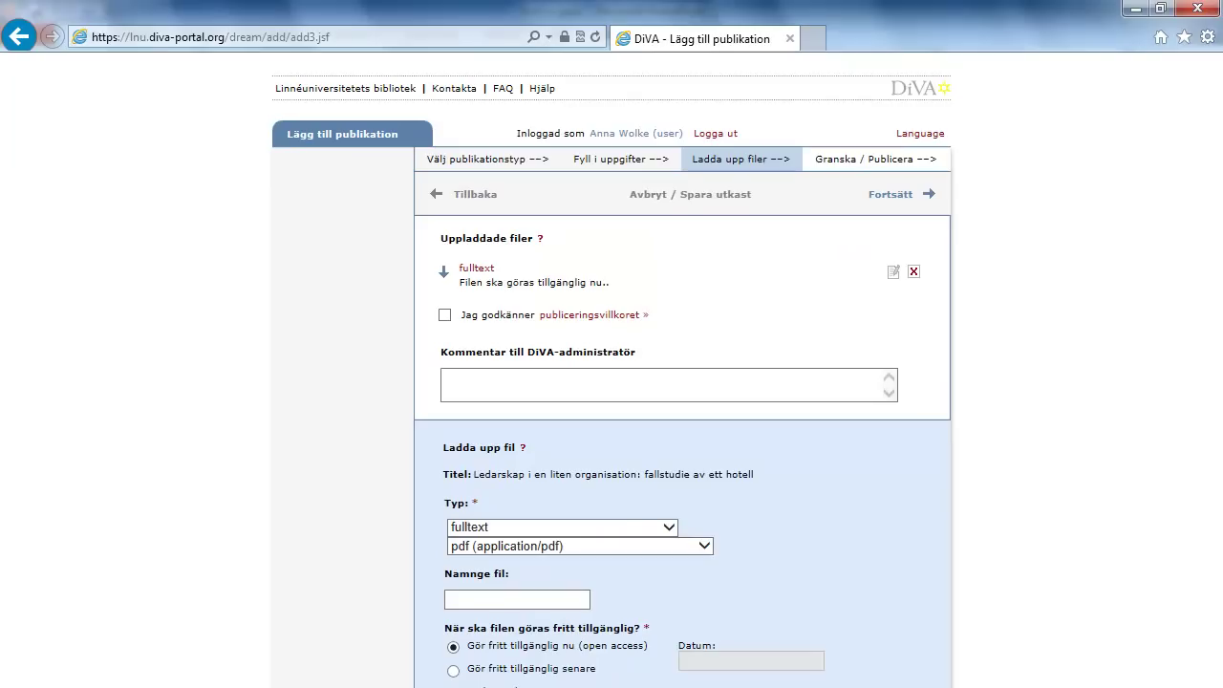
click(445, 314)
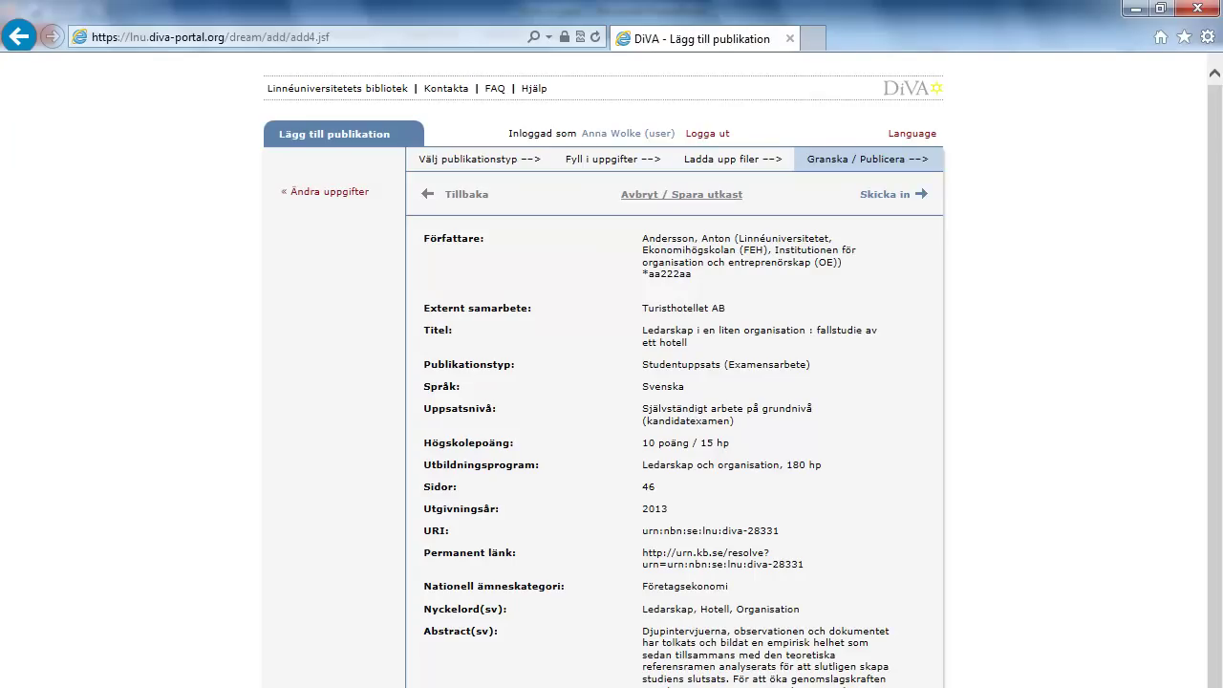
Save the thesis registration as a draft, and reopen it from Mina utkast up to the review stage
click(682, 194)
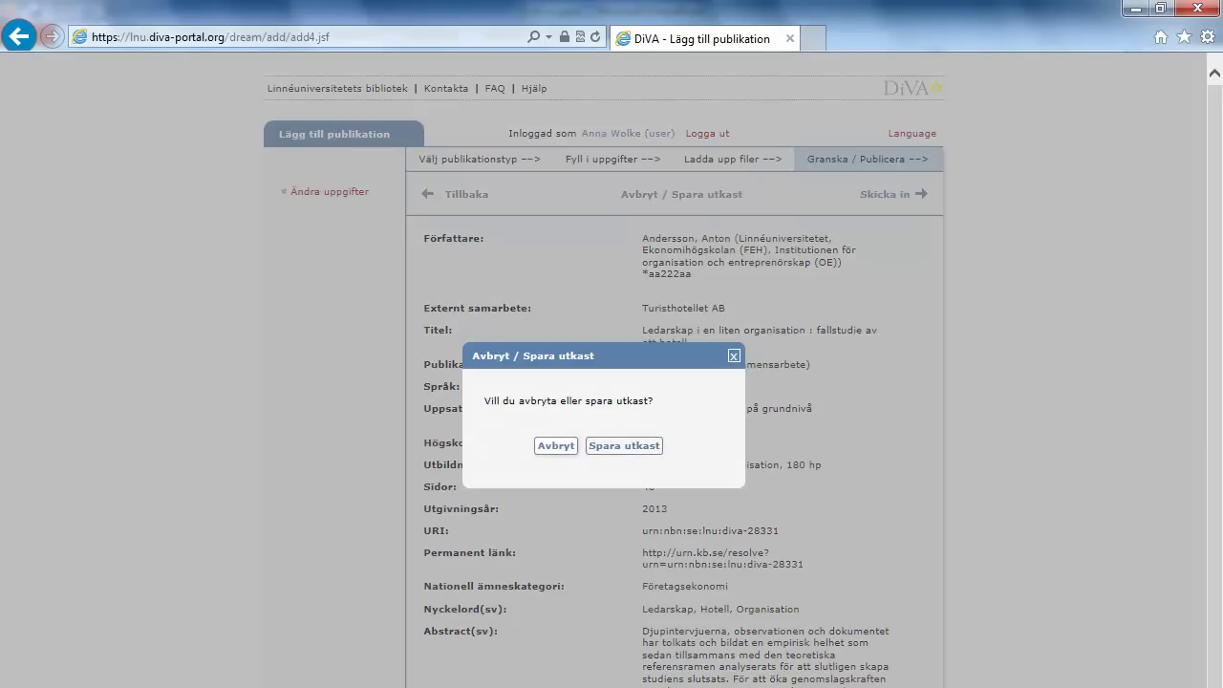
click(624, 445)
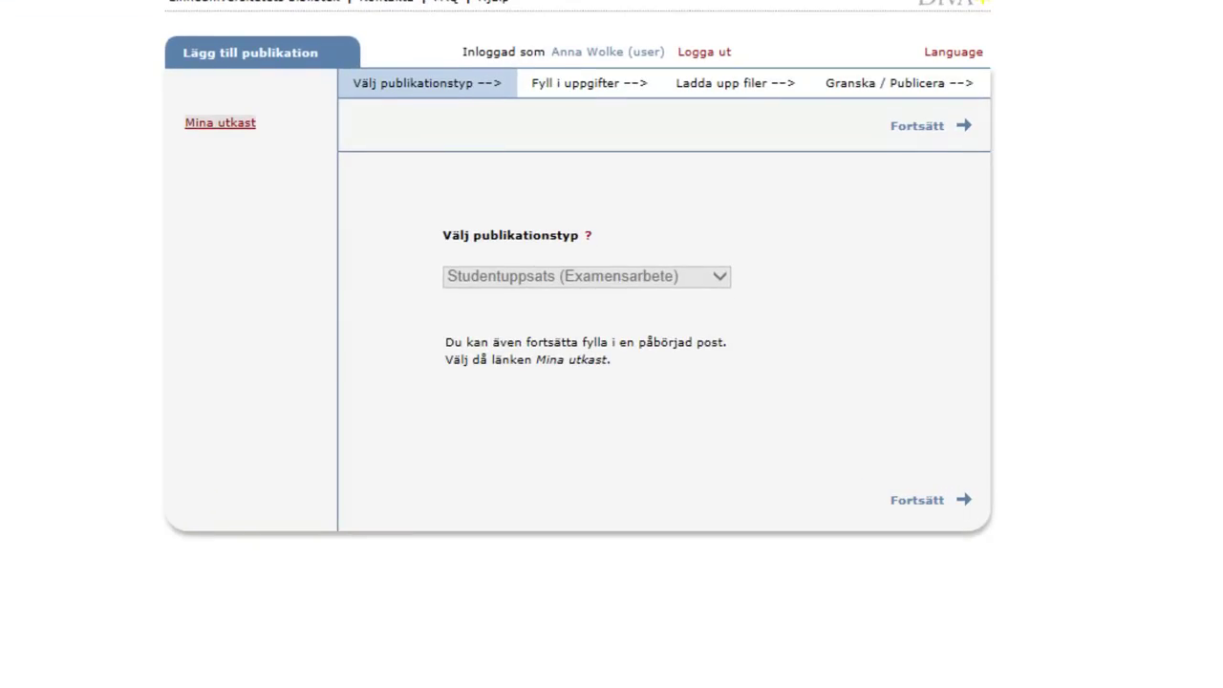
click(219, 123)
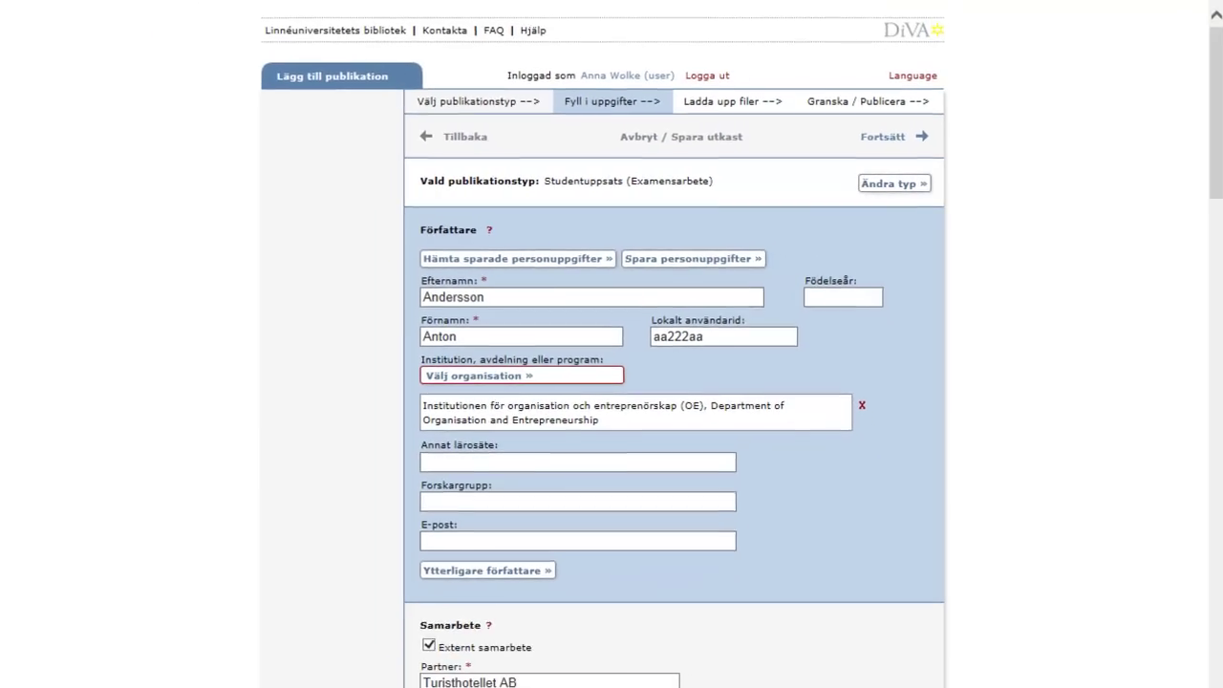
click(882, 137)
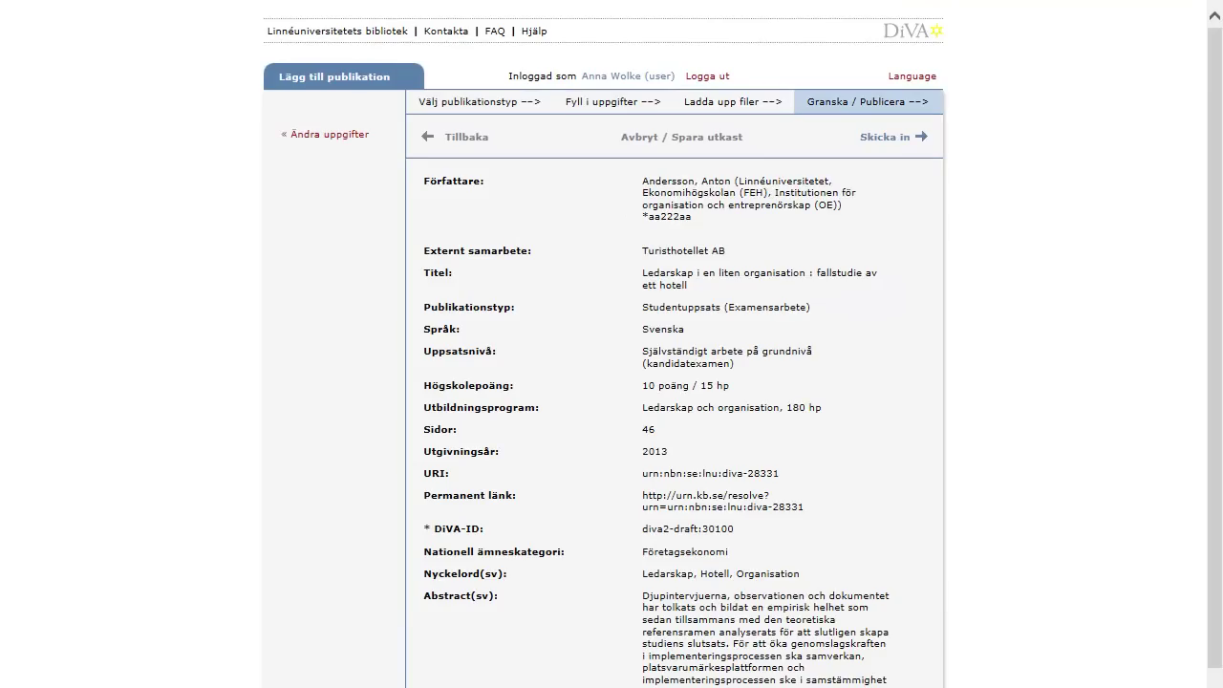